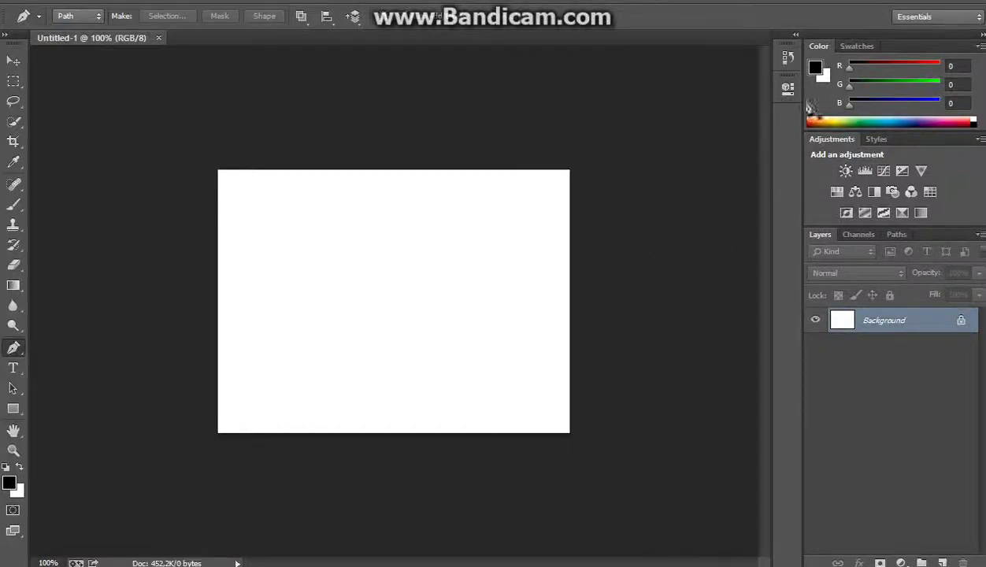
Step: Draw a three-anchor curved work path that sweeps across the canvas and loops back on itself
click(654, 249)
drag(468, 226, 385, 249)
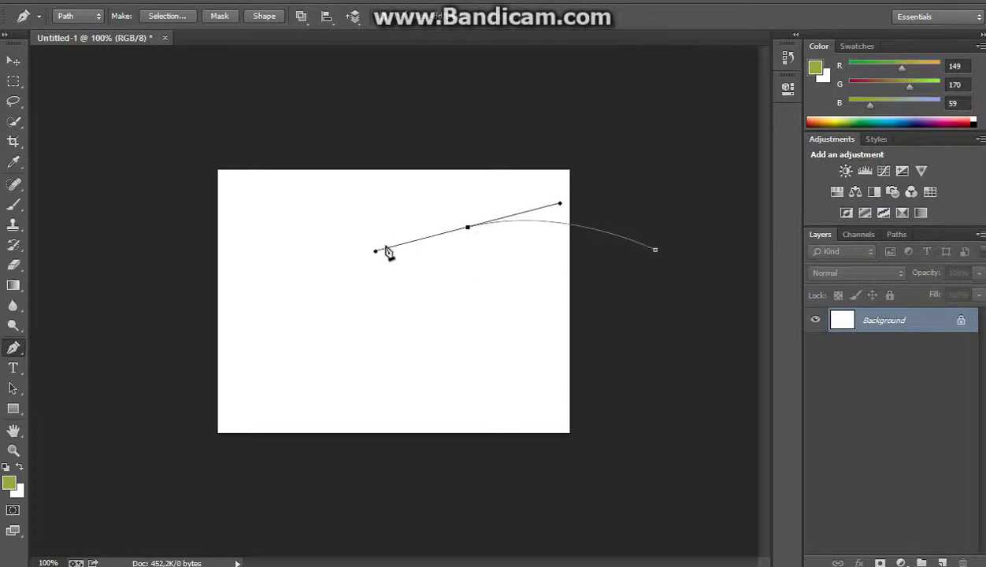
mouse_move(474, 271)
mouse_down()
mouse_move(505, 295)
mouse_move(502, 247)
mouse_up()
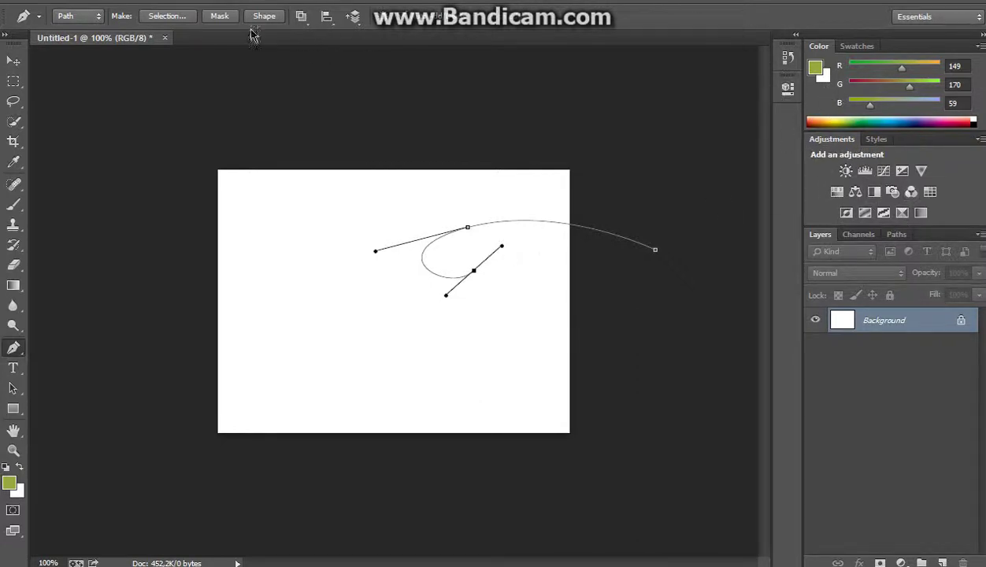
Step: Make Quick Selection strokes on the canvas, then select the entire canvas with Ctrl+A
click(10, 126)
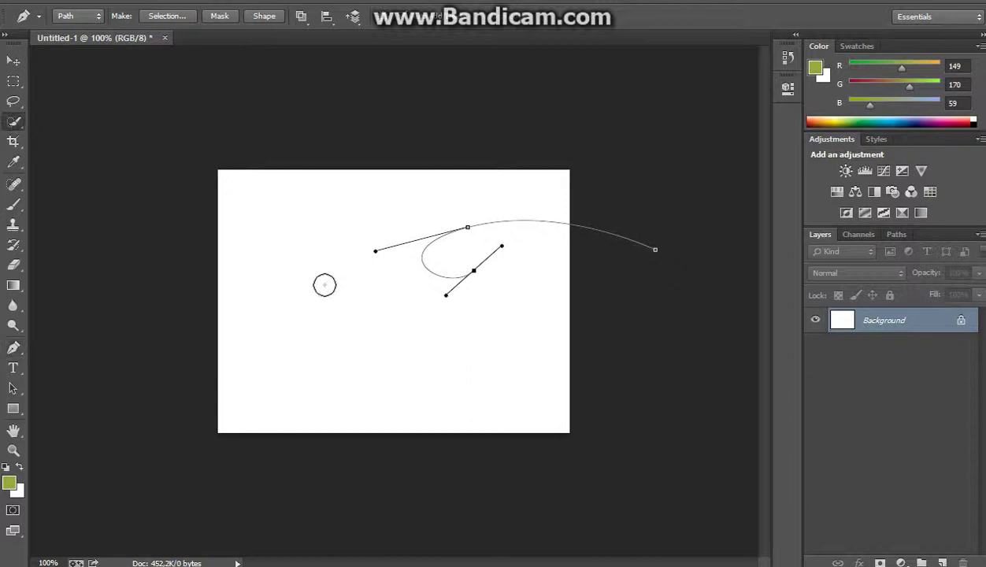
drag(321, 282, 376, 340)
drag(836, 117, 829, 117)
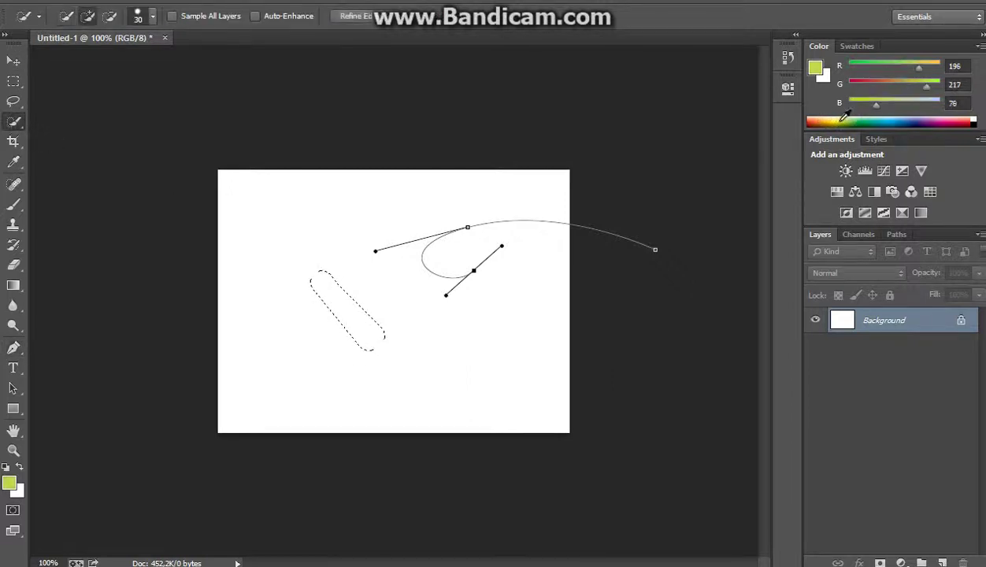
key(ctrl+a)
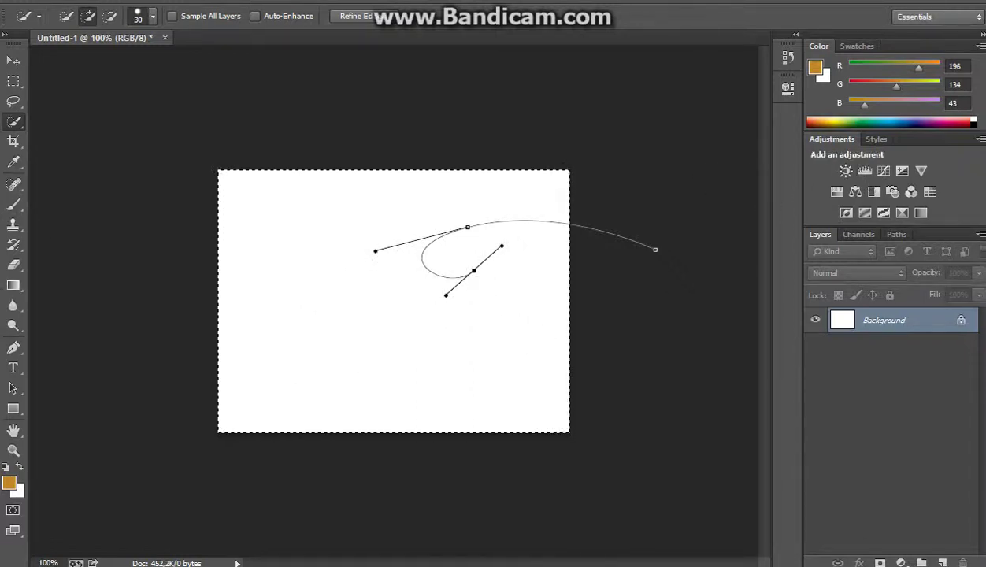
Step: Try the Eraser, check the Layers panel options menu, and return to the Pen tool
click(13, 264)
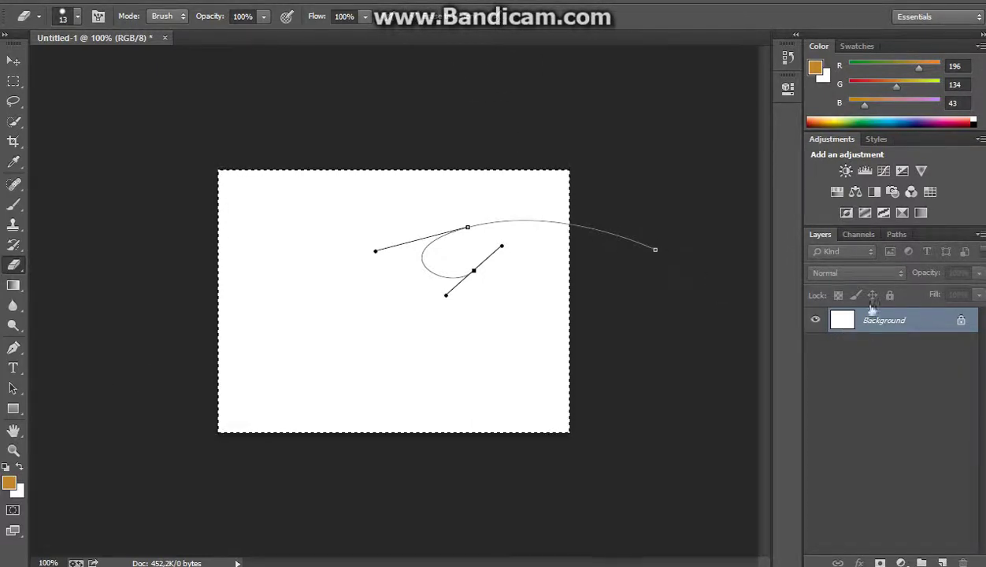
click(979, 235)
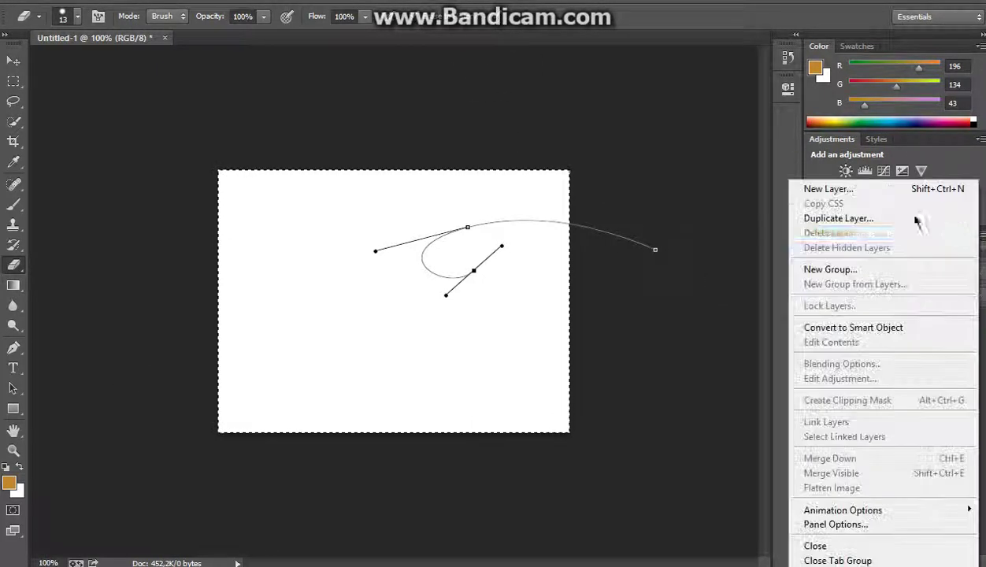
click(932, 165)
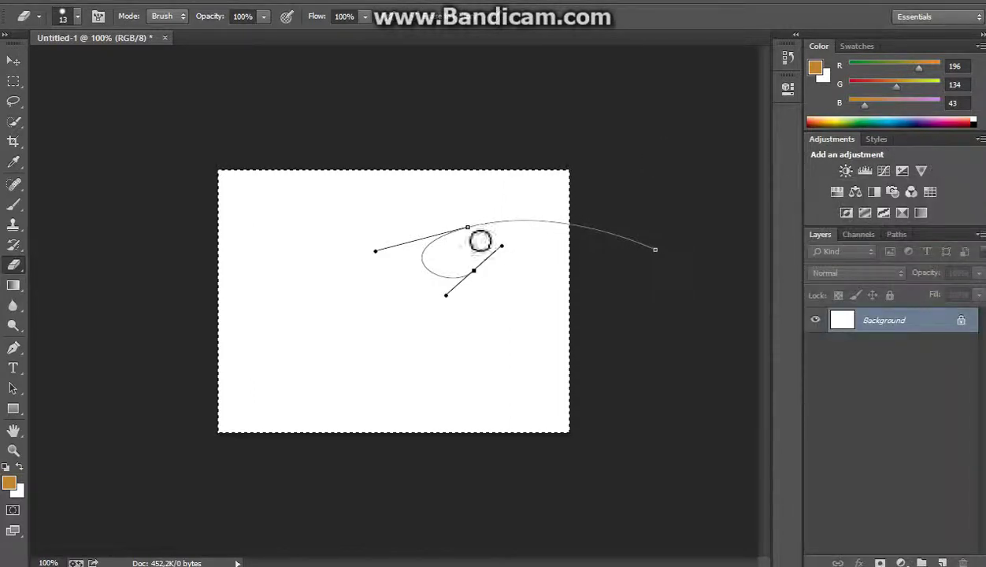
click(13, 349)
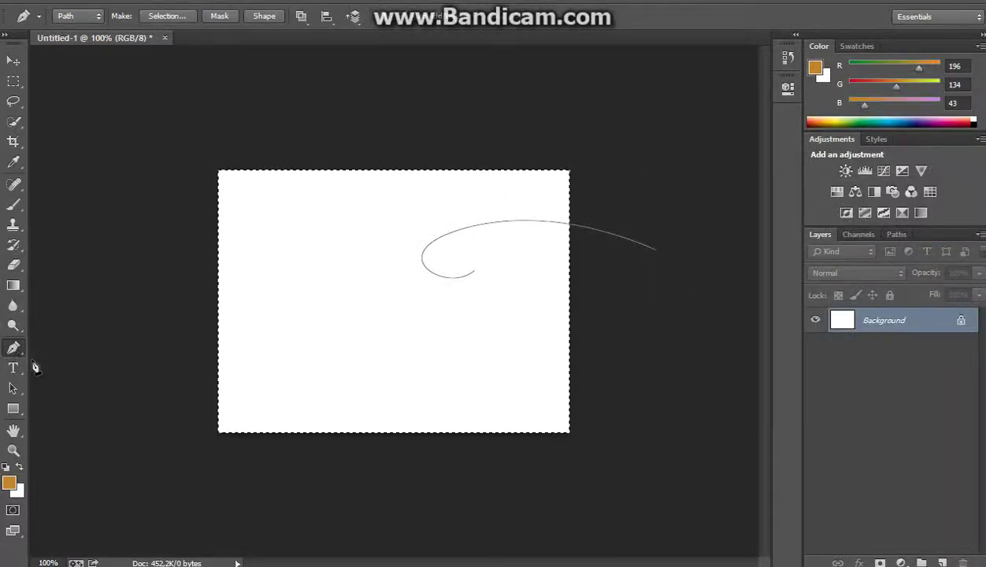
Step: Extend the path into a deep V and reshape the curve at its lower anchor
mouse_move(398, 221)
mouse_down()
mouse_move(338, 312)
mouse_move(417, 342)
mouse_move(303, 315)
mouse_up()
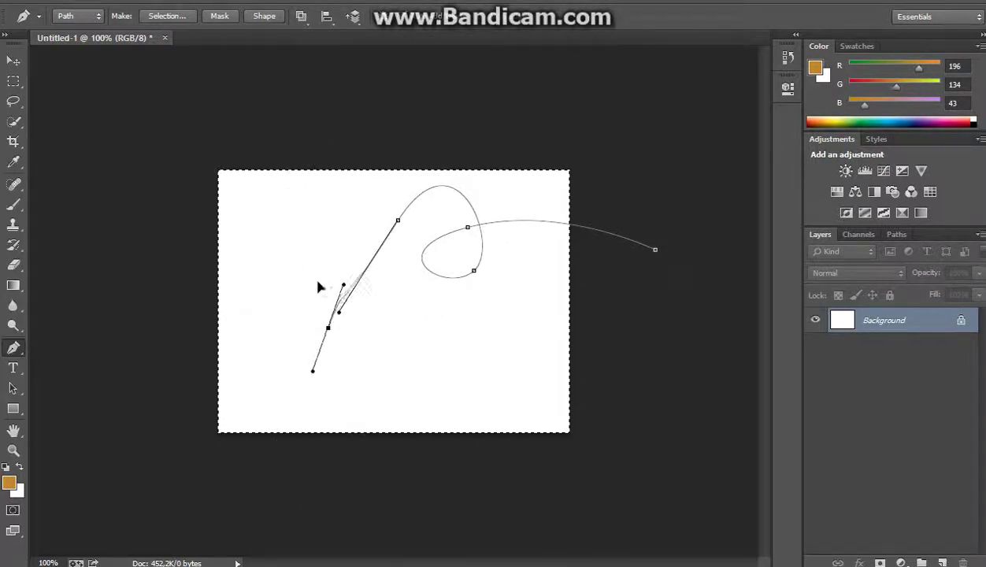
mouse_move(303, 315)
mouse_down()
mouse_move(318, 295)
mouse_move(298, 256)
mouse_up()
click(13, 305)
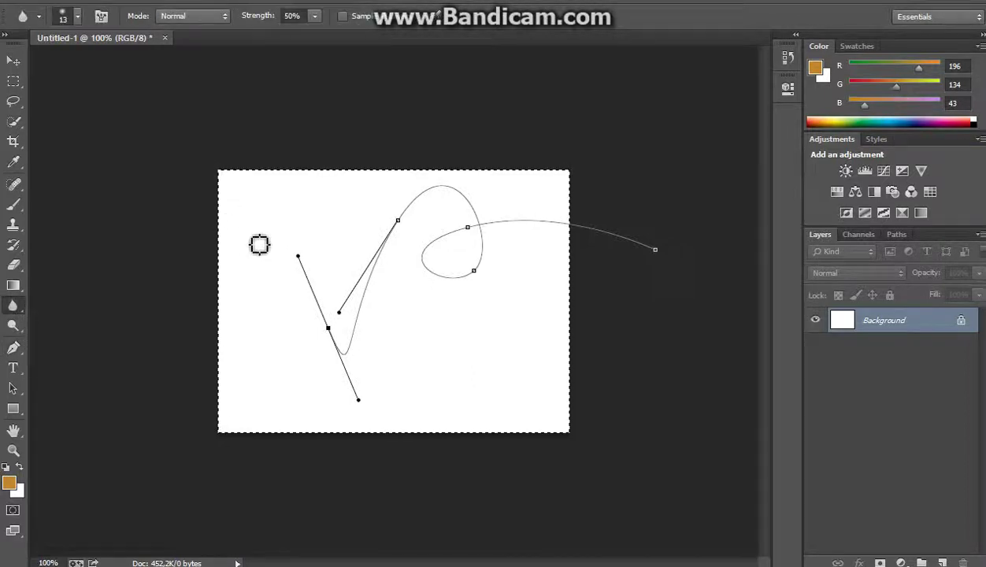
Step: Set foreground black, add a left-end anchor, and fill the canvas with a diagonal black-to-white gradient
click(902, 126)
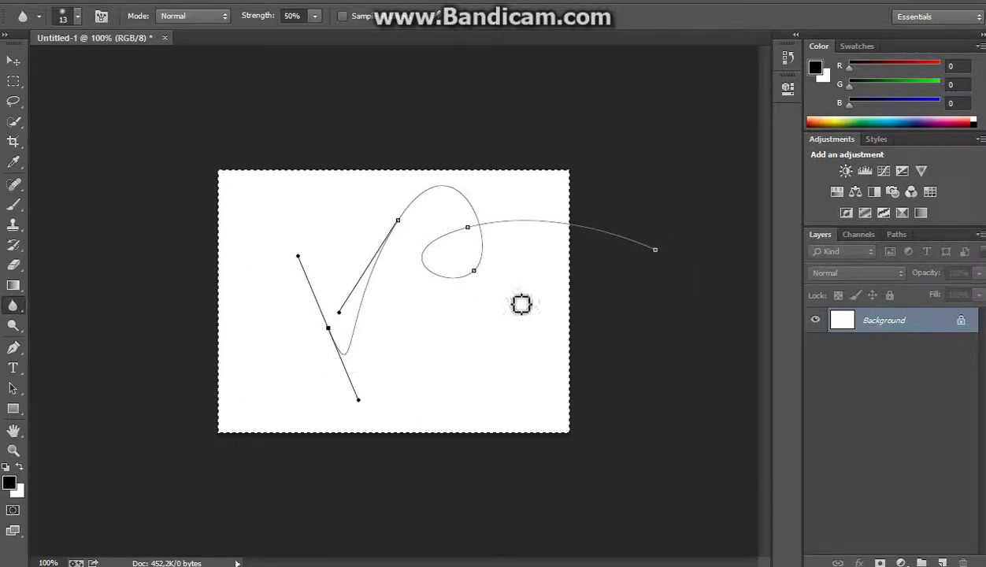
click(13, 430)
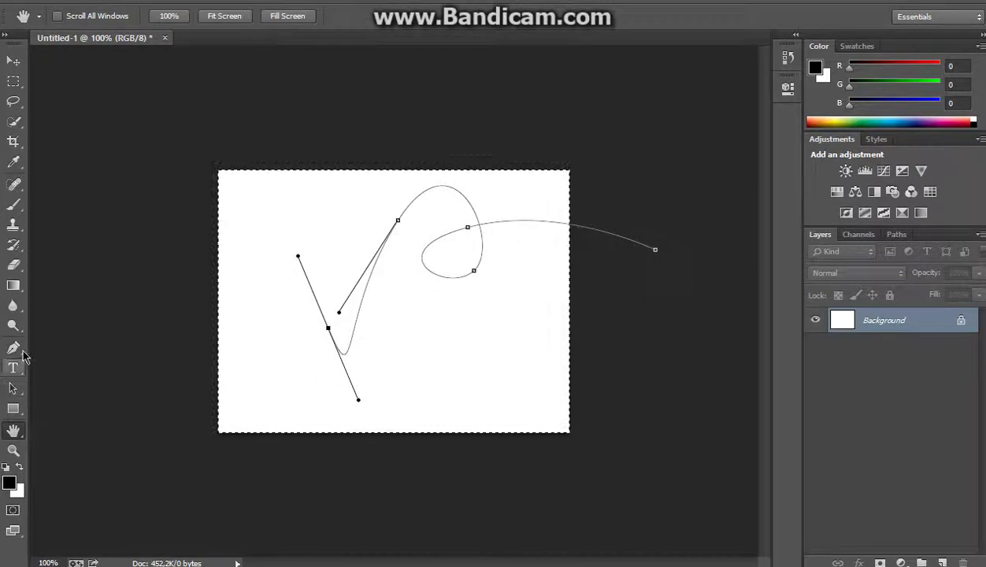
click(14, 347)
drag(290, 252, 258, 255)
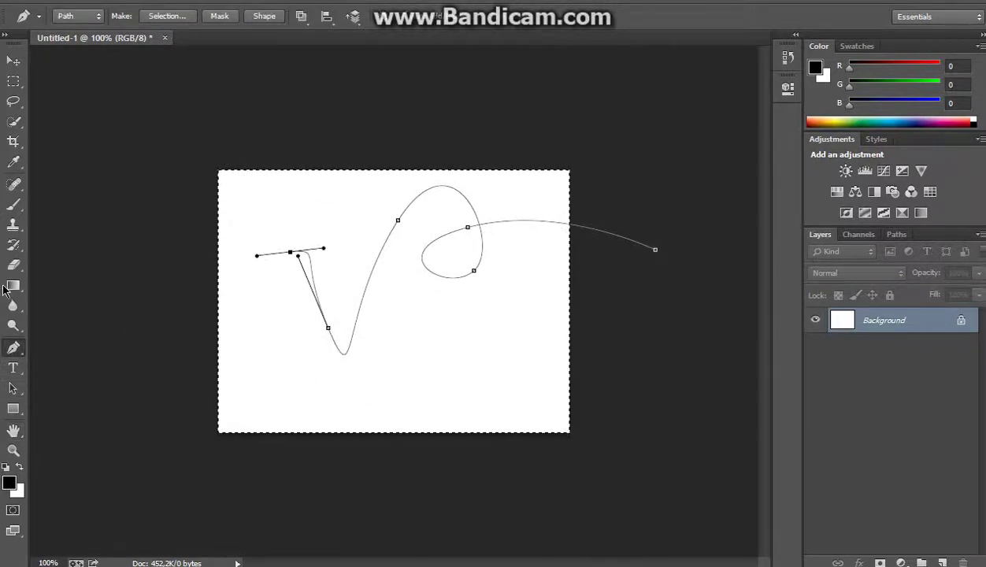
key(g)
drag(271, 173, 552, 410)
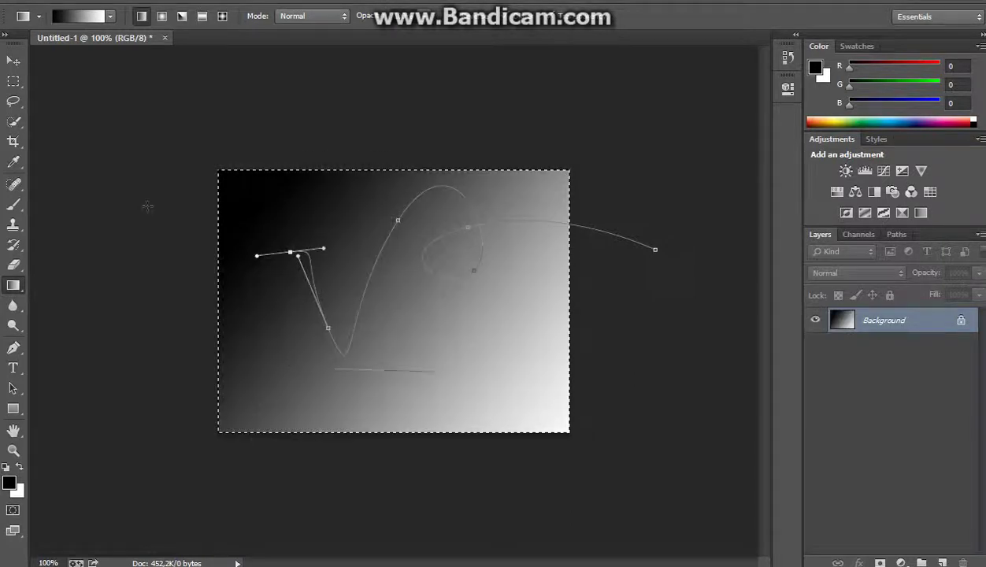
Step: Redraw the gradient reversed, as a softer light-gray-to-black sweep from bottom-right to top-left
drag(339, 307, 207, 219)
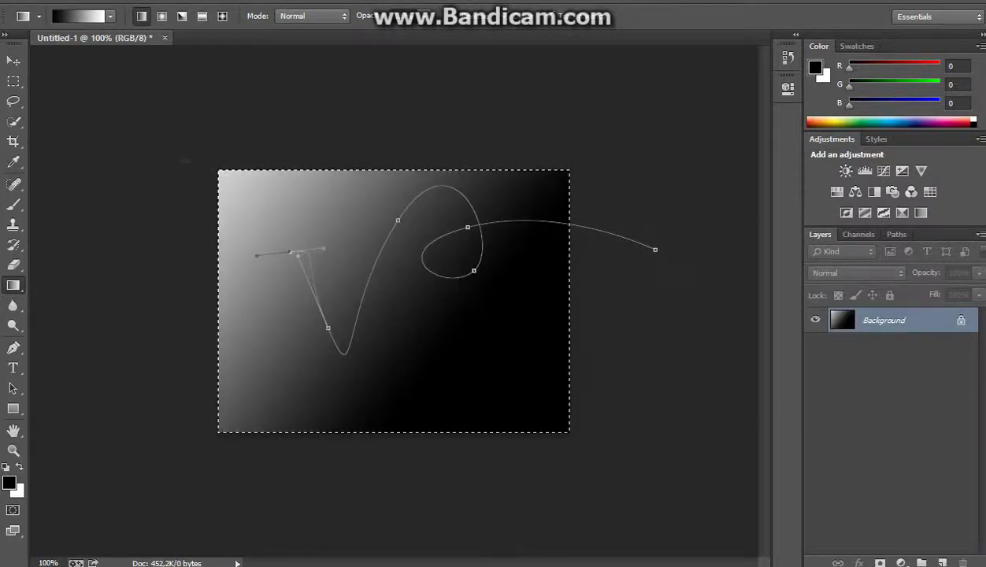
drag(455, 423, 147, 40)
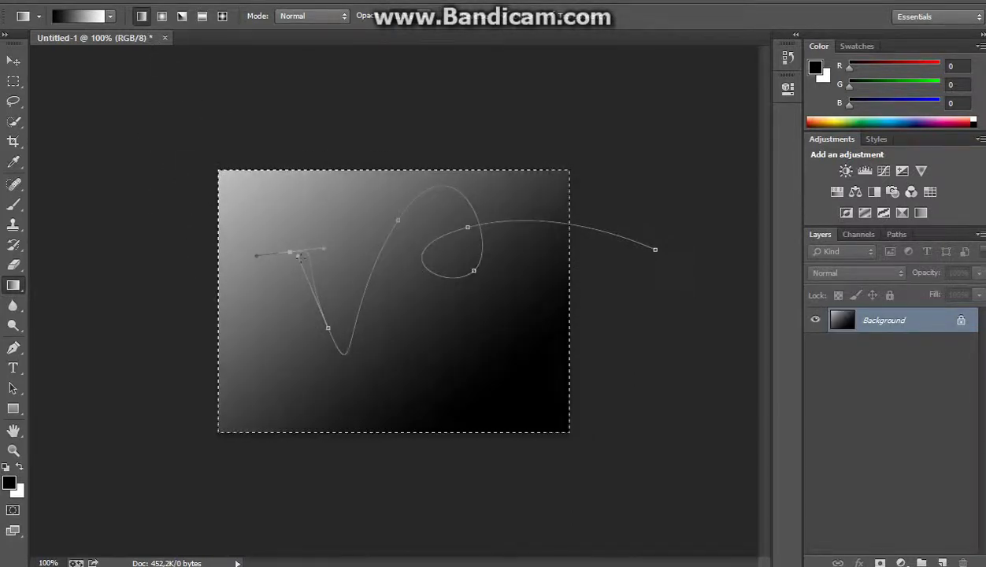
key(y)
Step: Scribble thick white History Brush strokes across the canvas, then change the foreground colour to yellow
drag(252, 232, 223, 208)
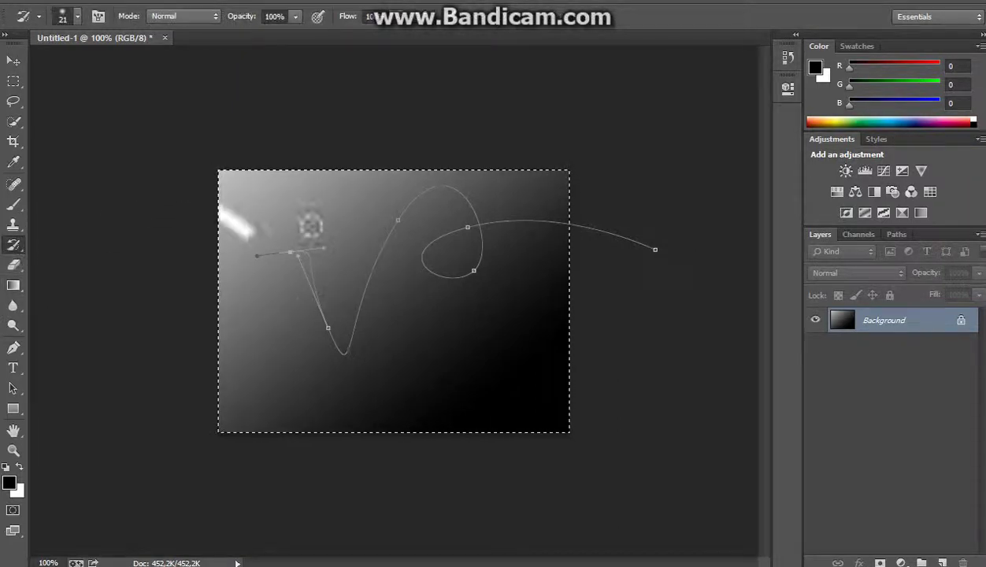
drag(310, 226, 220, 331)
drag(237, 236, 315, 237)
mouse_move(221, 339)
mouse_down()
mouse_move(429, 229)
mouse_move(500, 285)
mouse_up()
mouse_move(392, 236)
mouse_down()
mouse_move(299, 363)
mouse_move(423, 295)
mouse_up()
drag(882, 66, 939, 65)
drag(882, 103, 939, 104)
drag(882, 84, 939, 84)
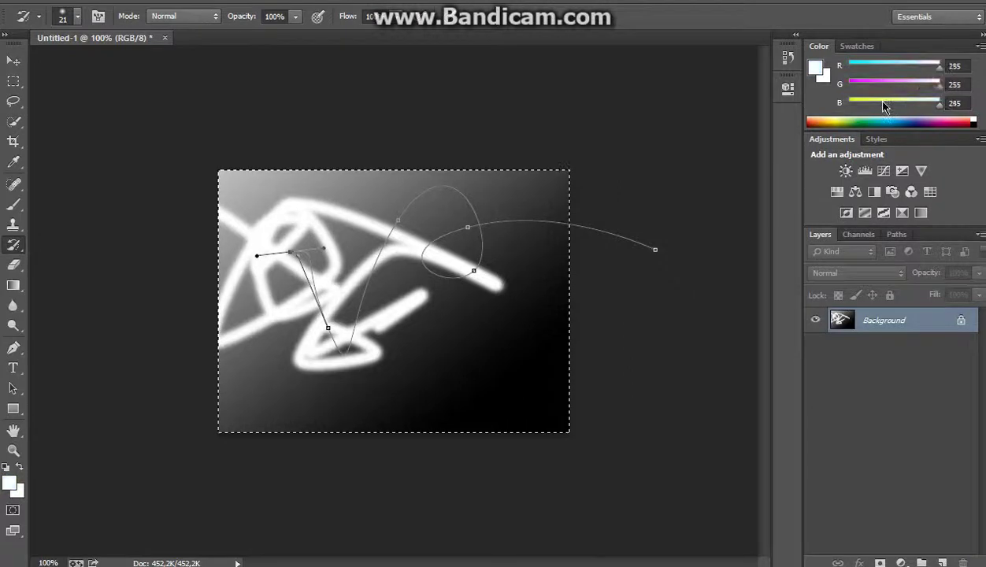
drag(884, 104, 857, 103)
drag(336, 227, 338, 262)
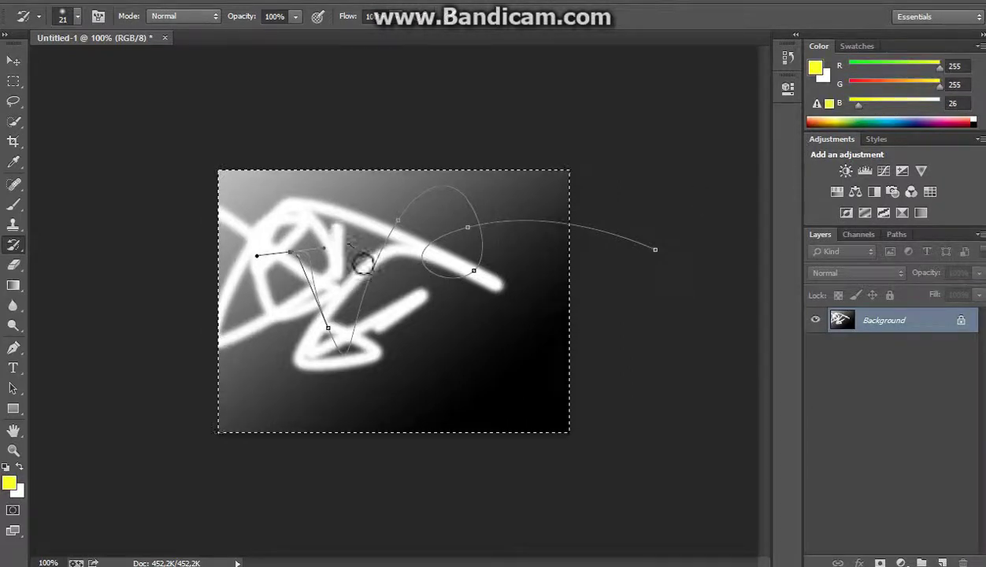
Step: Add a Curves 1 adjustment layer and dismiss the History Brush error messages
click(888, 172)
right_click(882, 320)
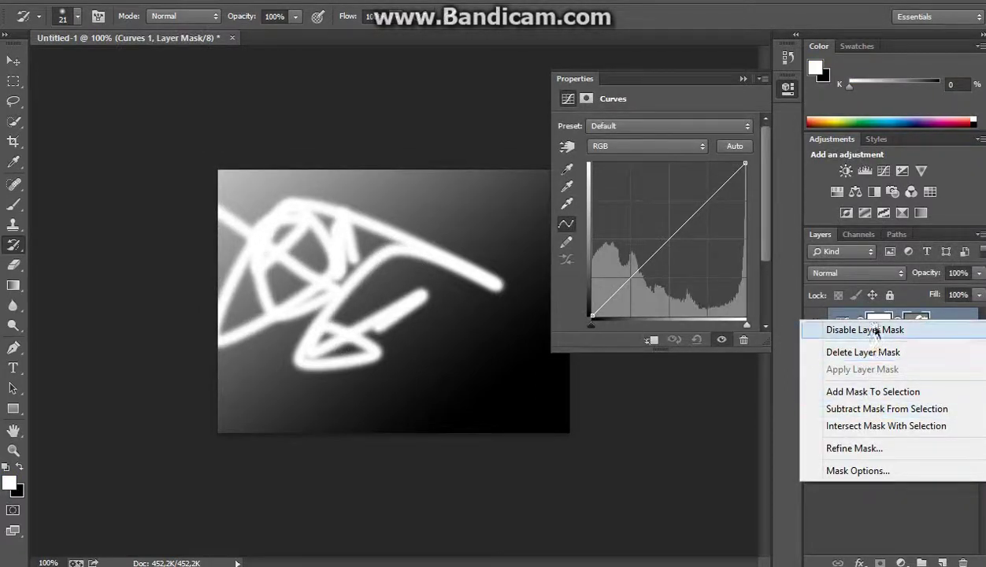
key(Escape)
click(578, 57)
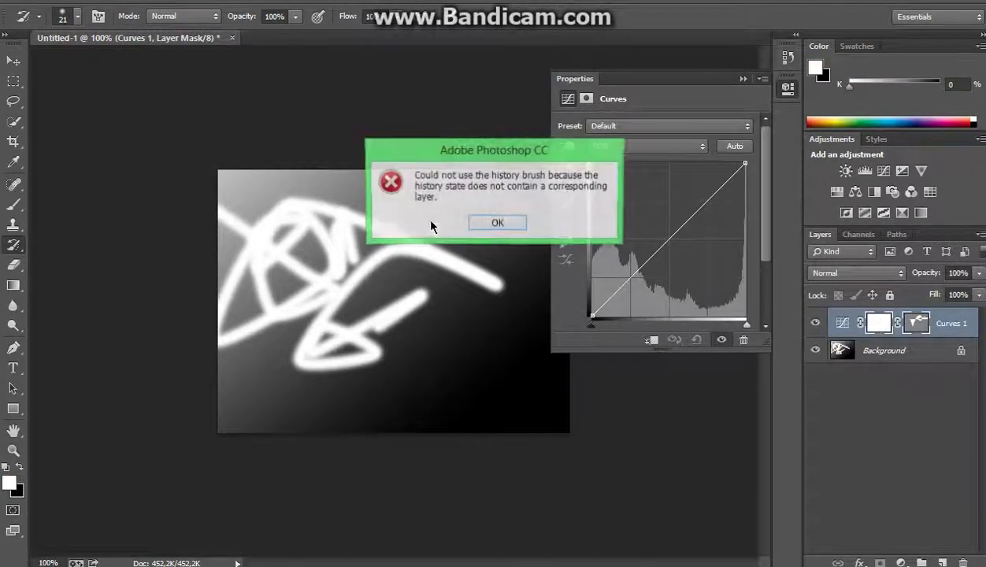
click(502, 222)
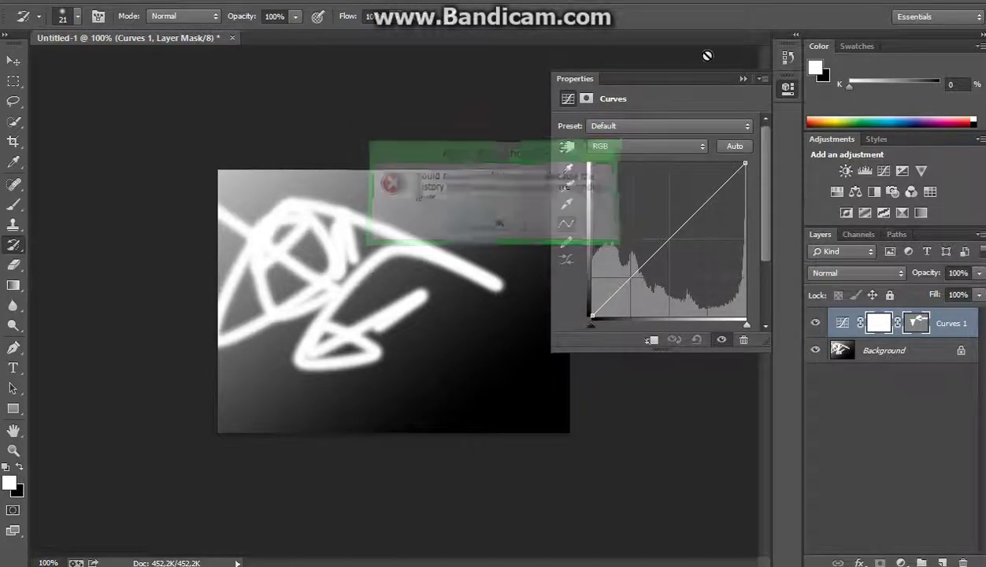
click(430, 326)
click(501, 222)
Step: Choose a hard round brush preset and close the Curves properties panel
right_click(389, 367)
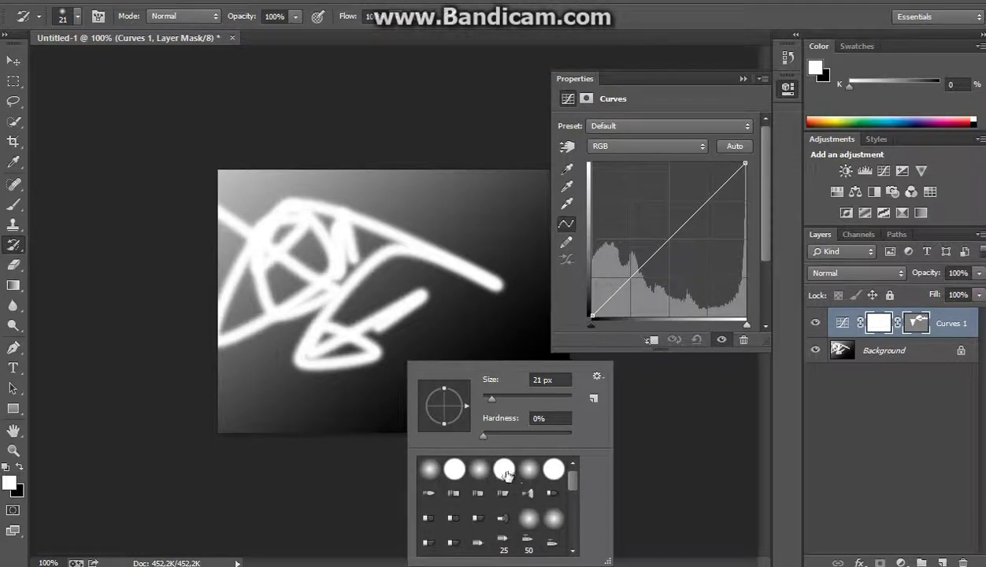
click(505, 471)
click(740, 78)
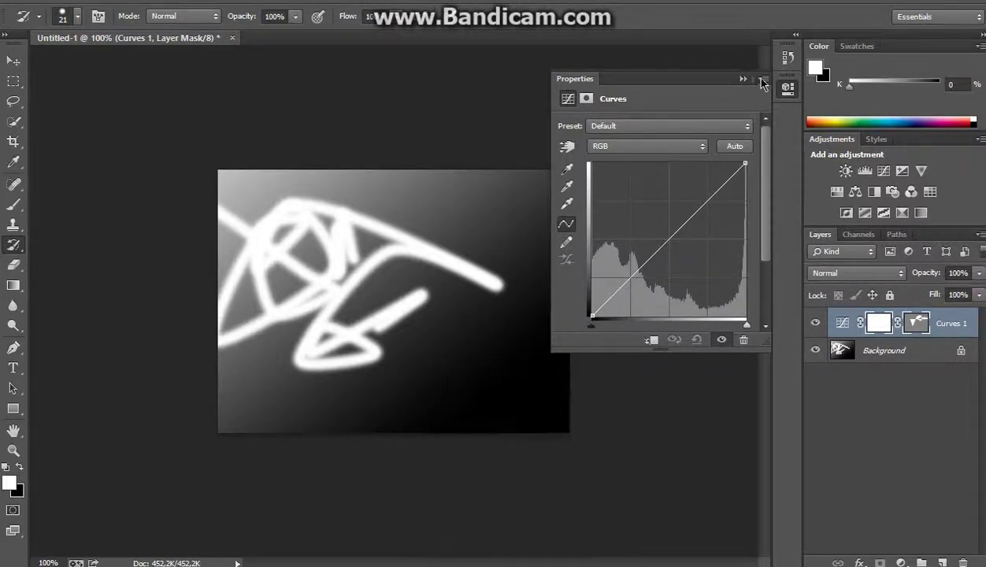
click(752, 78)
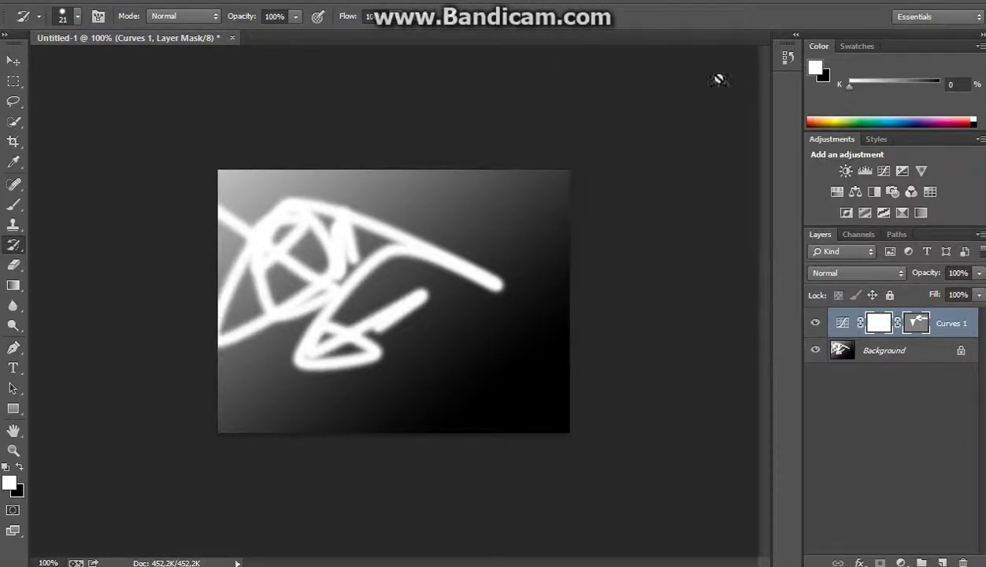
Step: Retry painting, dismissing repeated History Brush errors, then bring up the layer mask options
click(461, 363)
click(514, 223)
click(440, 302)
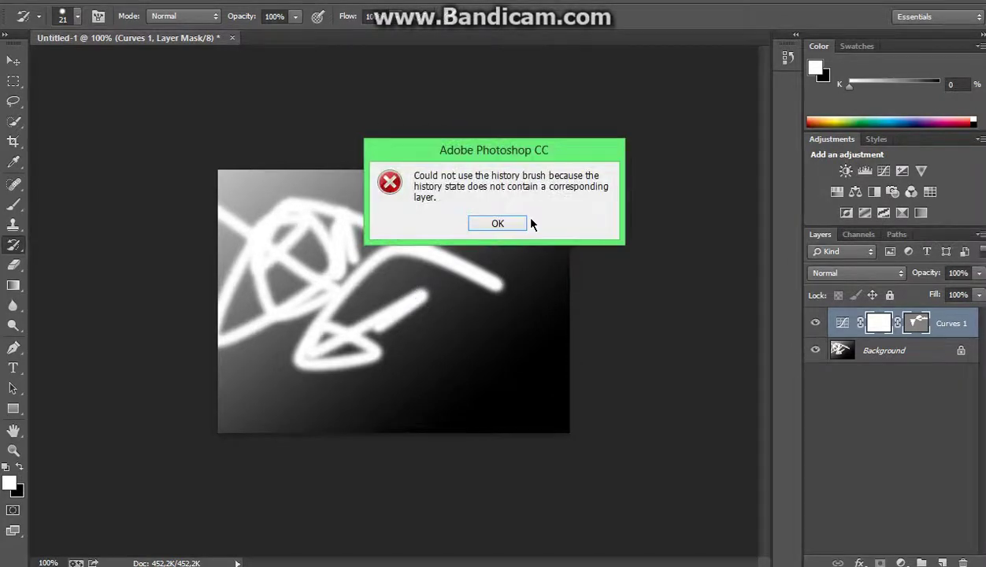
click(523, 222)
click(443, 306)
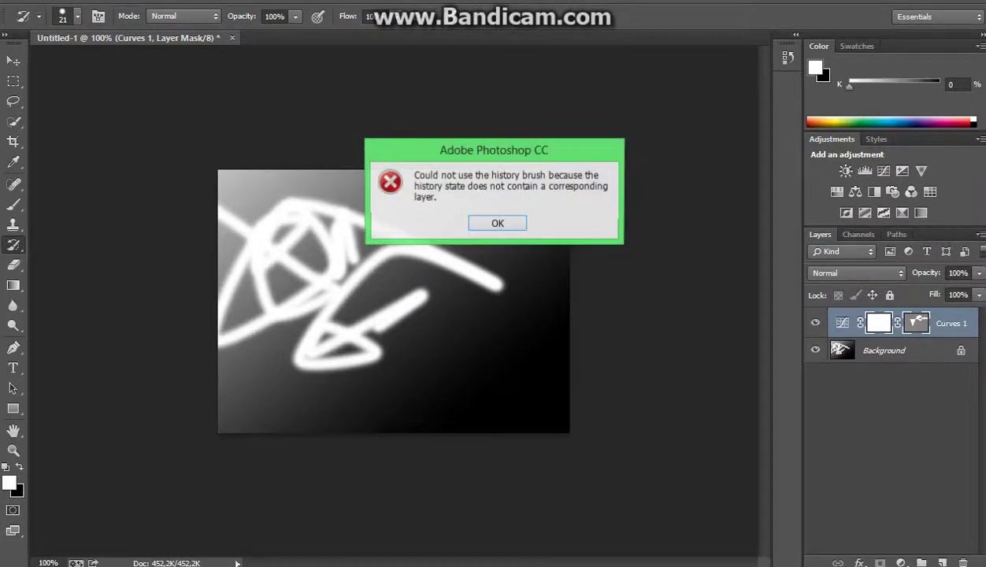
click(514, 223)
right_click(879, 323)
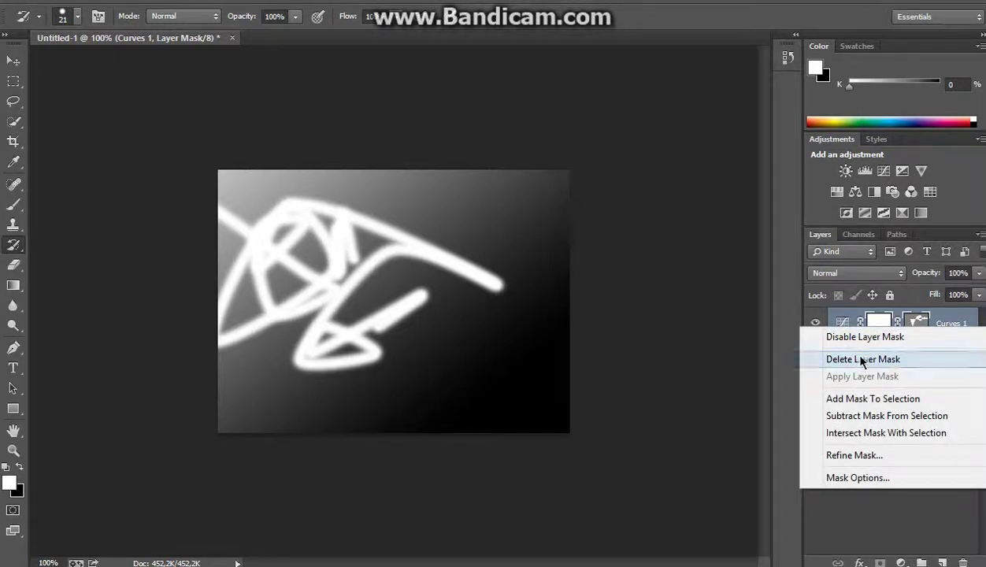
Step: Delete the Curves 1 mask and layer, then paint a large white loop over the lower-right area
click(863, 359)
right_click(900, 331)
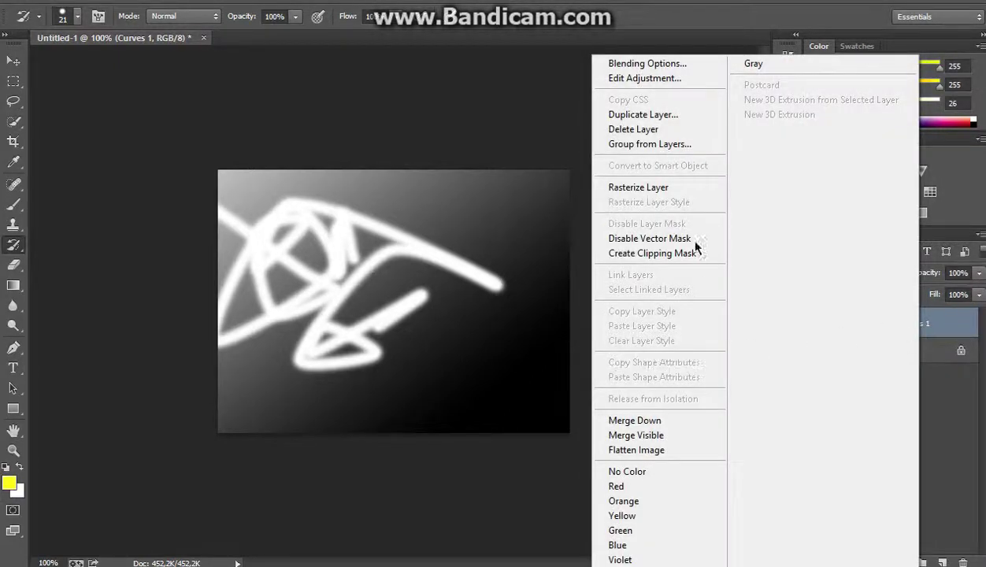
click(678, 131)
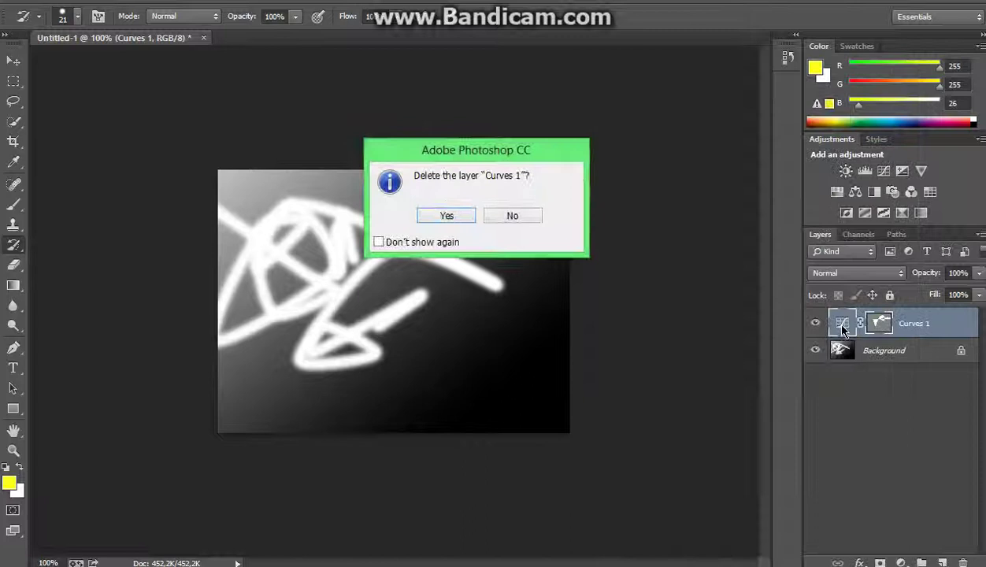
click(446, 217)
mouse_move(473, 378)
mouse_down()
mouse_move(338, 352)
mouse_move(433, 369)
mouse_up()
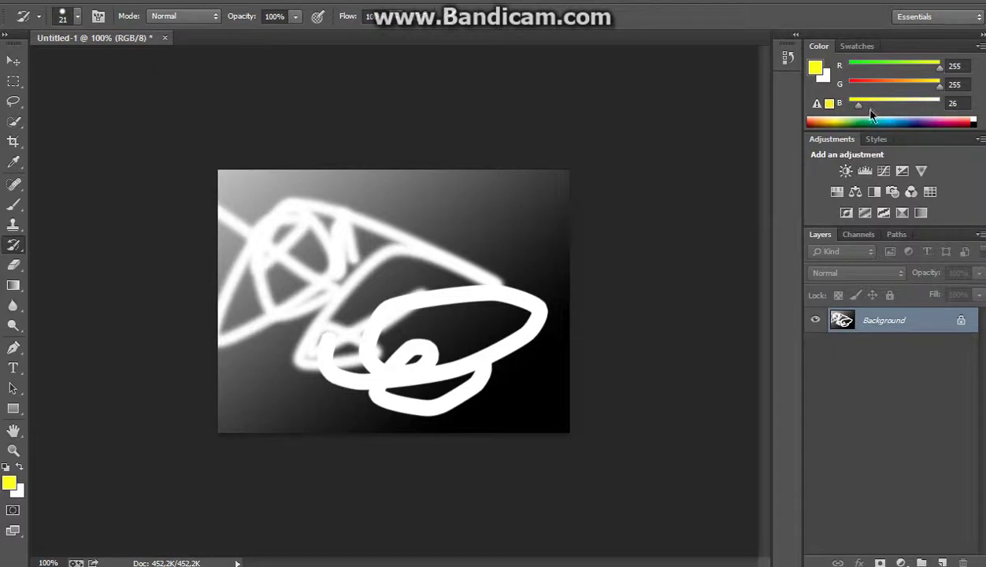
click(7, 470)
Step: Paint white strokes across the lower-right out to the right edge, then add a Posterize adjustment layer
mouse_move(468, 306)
mouse_down()
mouse_move(385, 346)
mouse_move(351, 337)
mouse_up()
drag(542, 324, 575, 293)
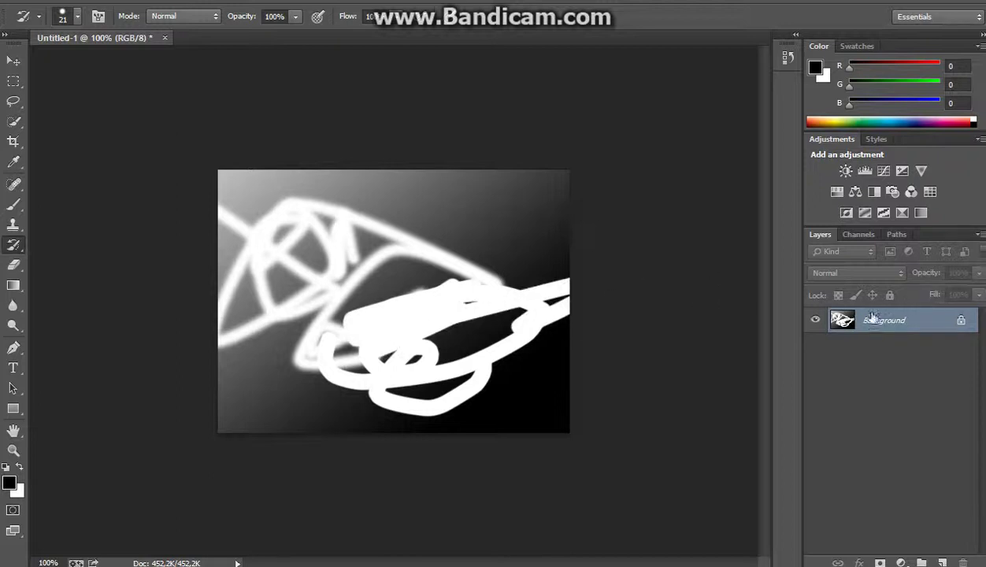
click(865, 212)
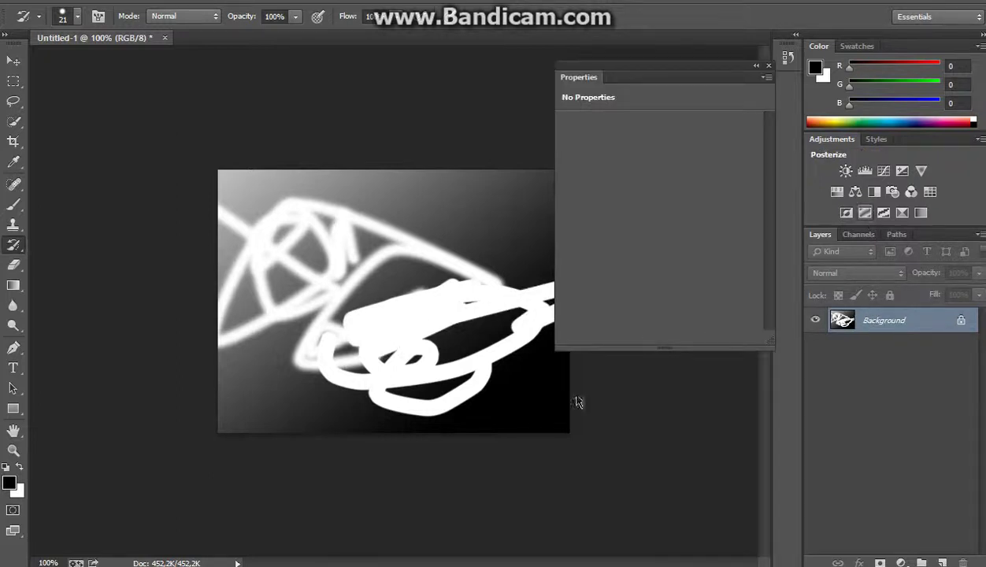
Step: Keep Posterize at 4 levels, dismiss History Brush errors, select the Background layer and view Channels
click(512, 409)
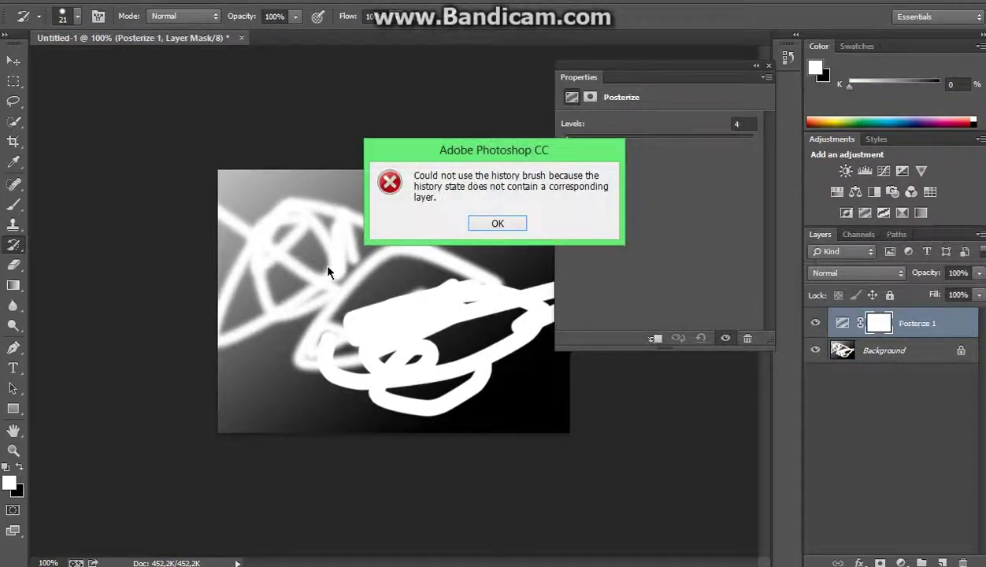
click(500, 222)
click(768, 65)
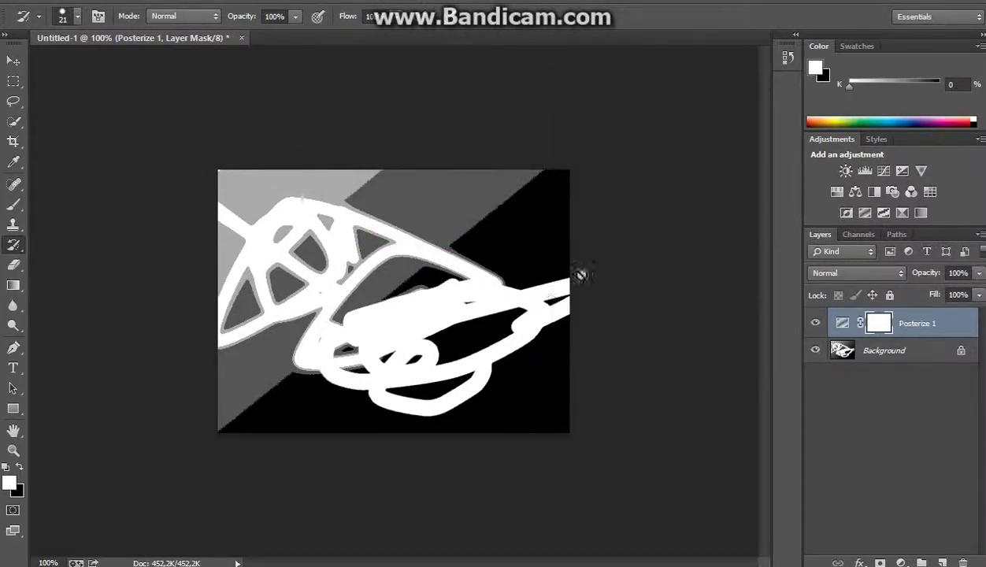
click(272, 244)
click(504, 223)
click(879, 358)
click(858, 234)
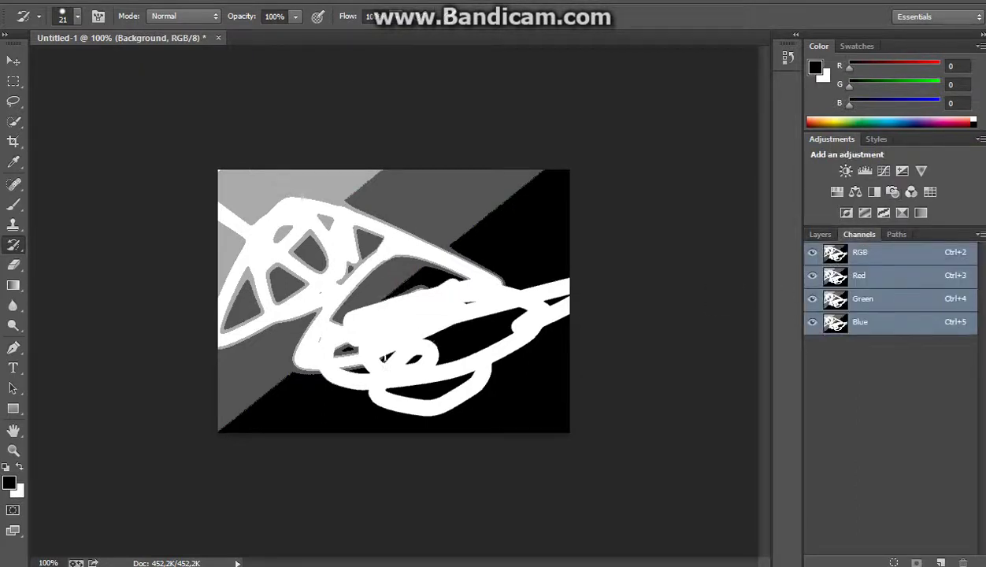
Step: Paint thick white strokes over the centre, near the top-right, and down the right edge
mouse_move(391, 225)
mouse_down()
mouse_move(406, 275)
mouse_move(343, 291)
mouse_up()
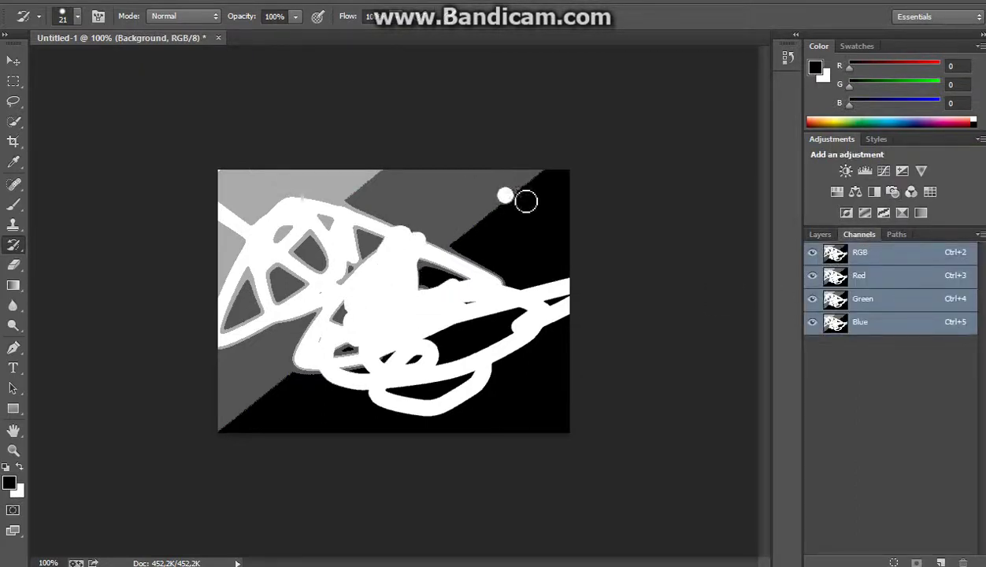
mouse_move(485, 183)
mouse_down()
mouse_move(473, 222)
mouse_move(517, 266)
mouse_up()
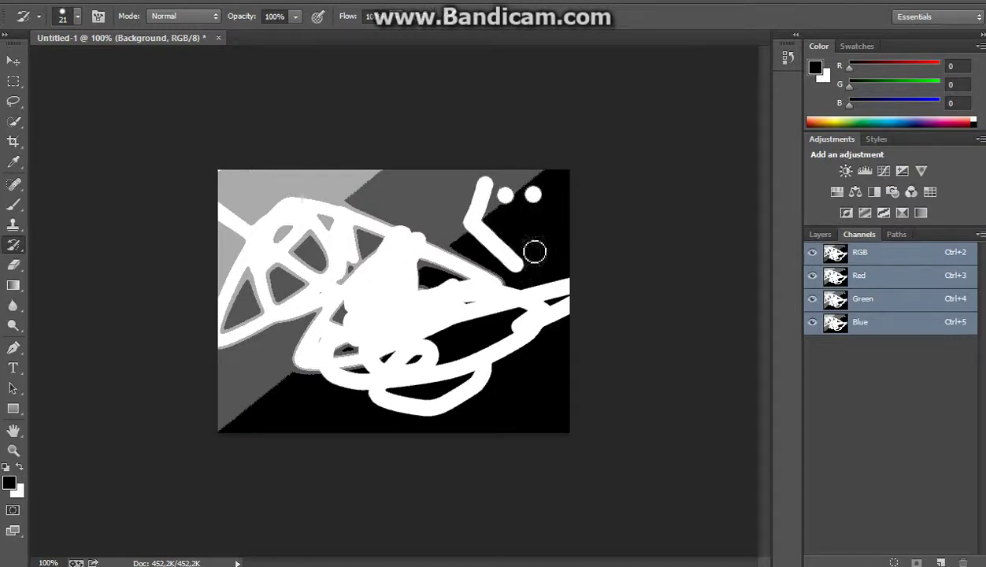
mouse_move(555, 182)
mouse_down()
mouse_move(566, 220)
mouse_move(536, 276)
mouse_up()
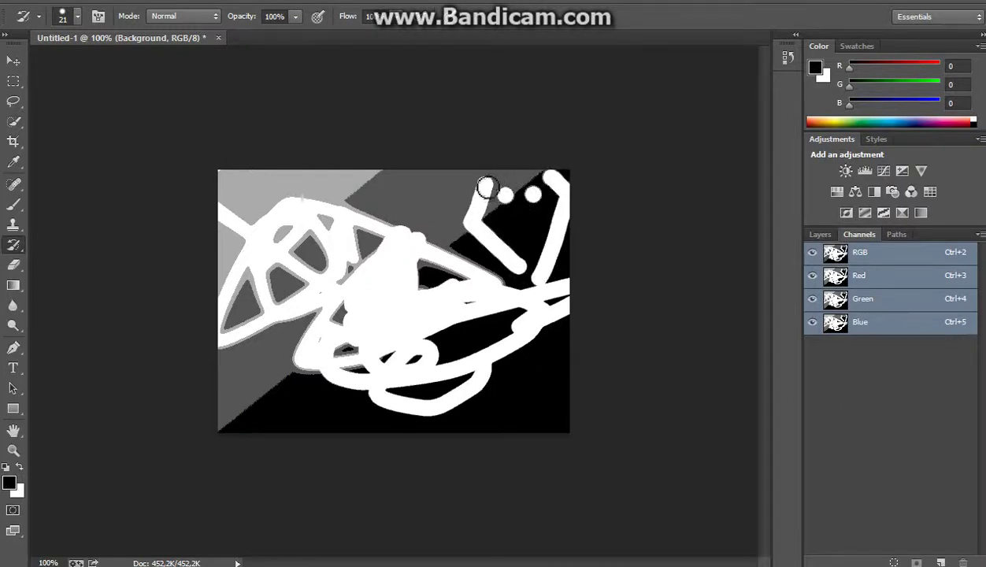
drag(549, 183, 530, 180)
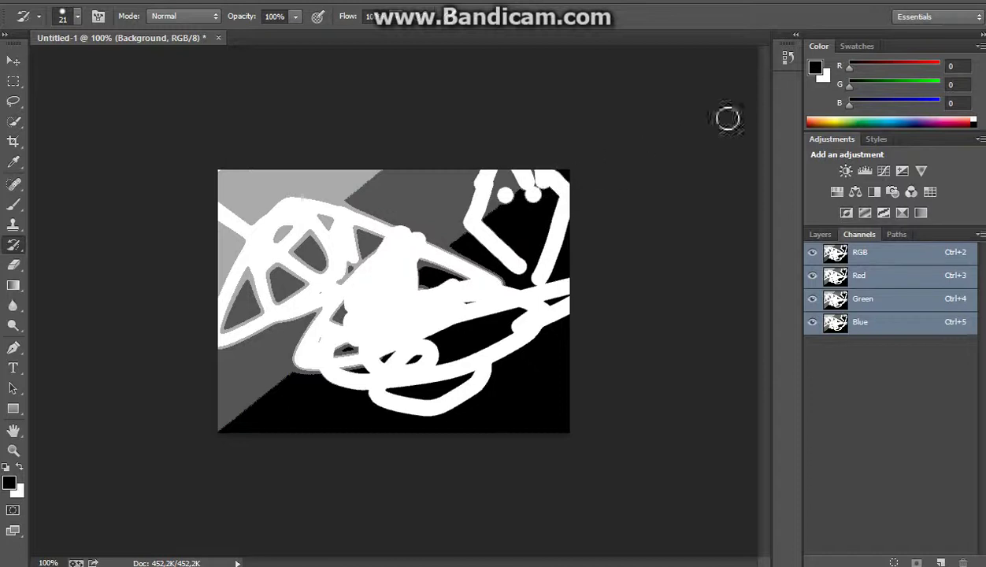
Step: Set the background colour to black, paint over the upper-right, and add a lower-left M scribble
click(826, 78)
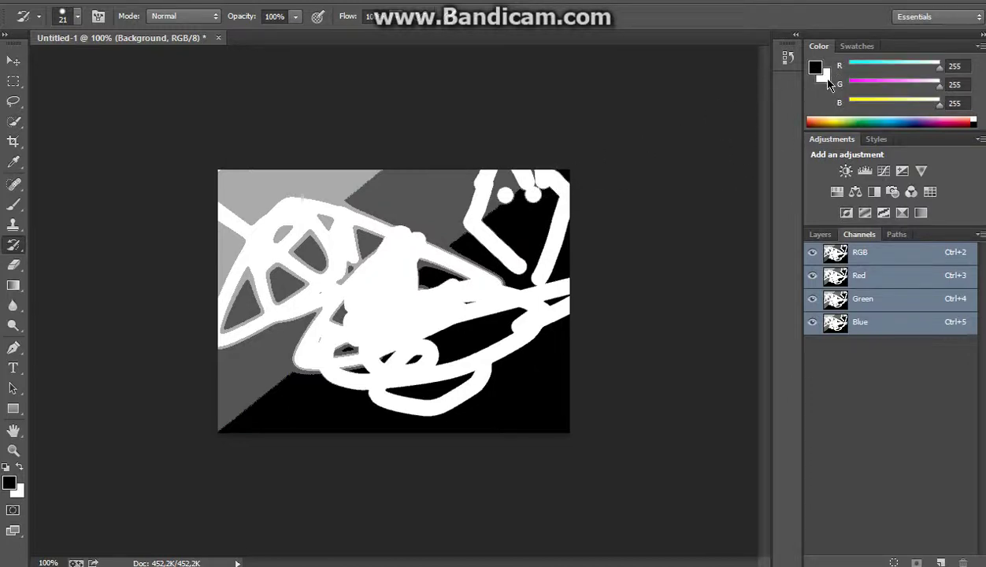
drag(941, 124, 827, 127)
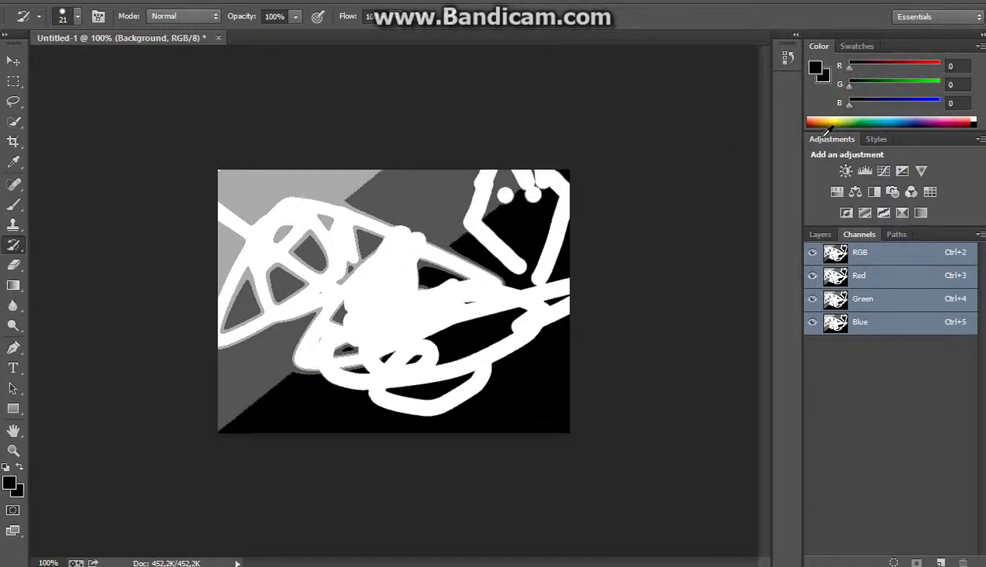
drag(445, 274, 563, 264)
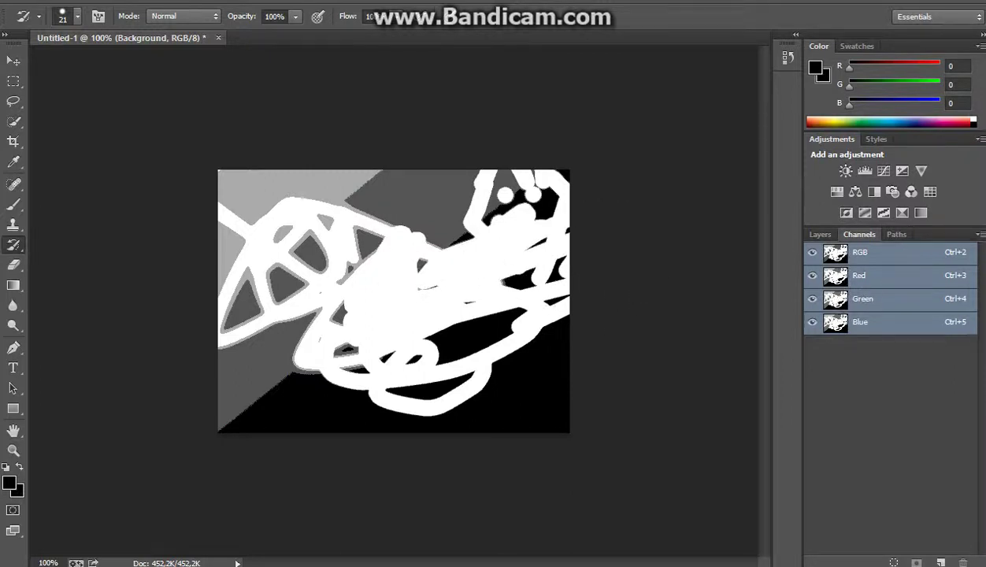
mouse_move(237, 410)
mouse_down()
mouse_move(268, 352)
mouse_move(298, 407)
mouse_move(250, 403)
mouse_up()
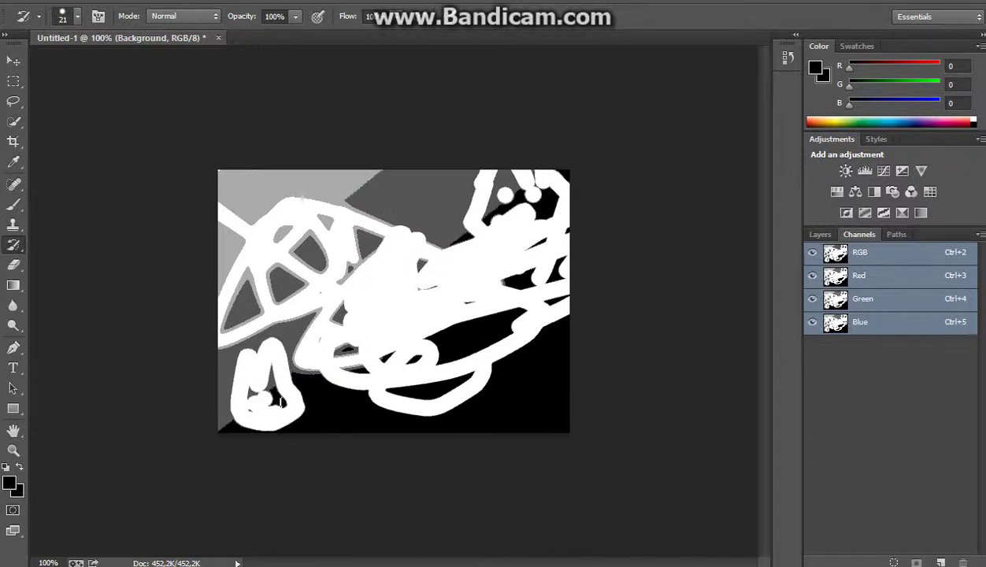
Step: Switch to a bristle brush tip and paint thin white scribbles along the top and centre-right
right_click(289, 387)
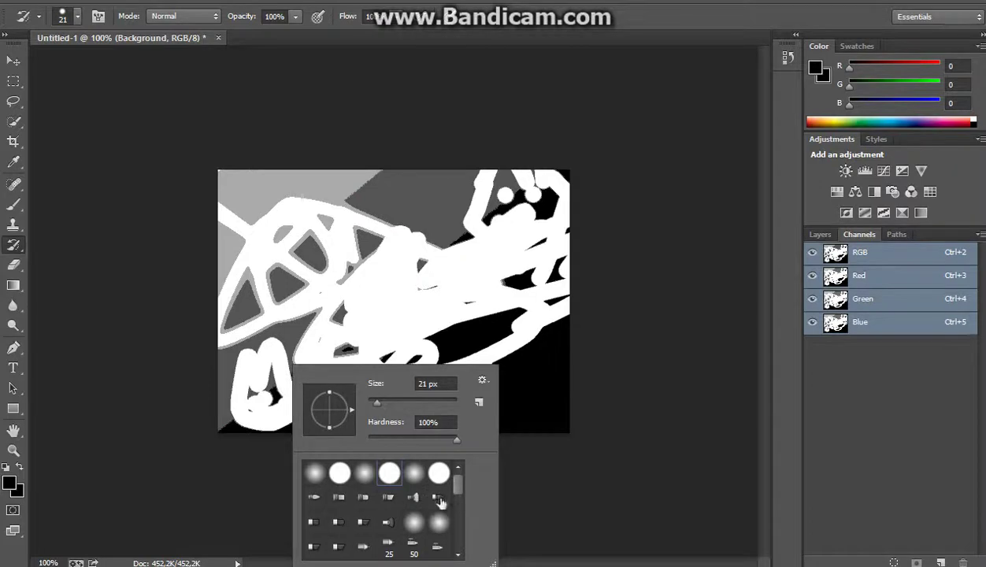
mouse_move(370, 145)
mouse_down()
mouse_move(361, 191)
mouse_move(396, 191)
mouse_move(431, 234)
mouse_move(445, 225)
mouse_up()
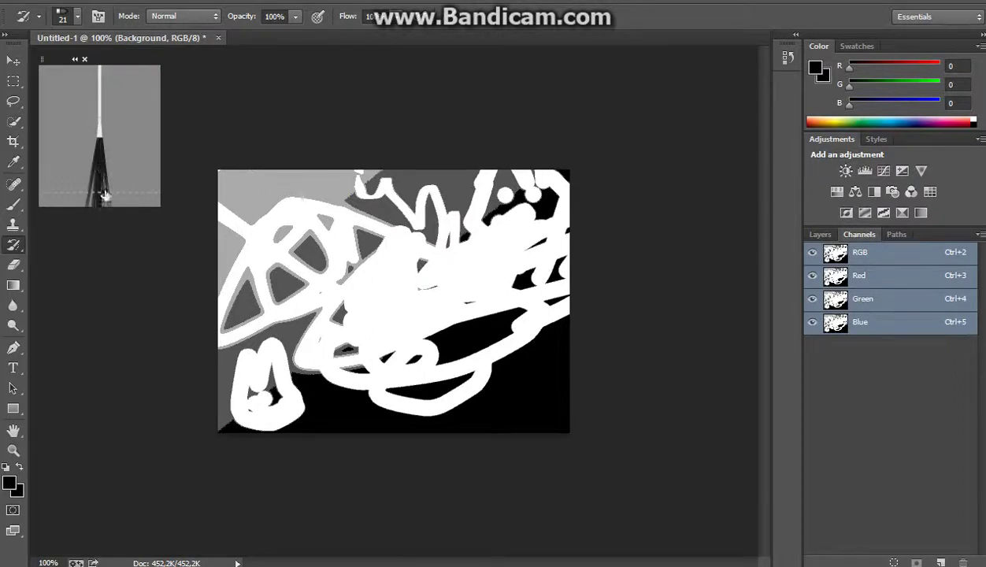
click(99, 149)
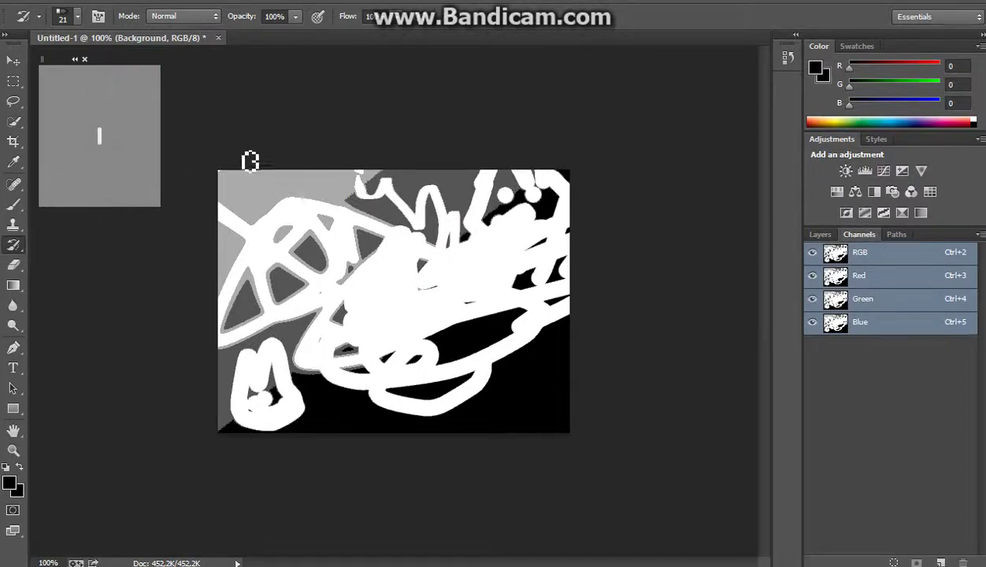
drag(250, 183, 393, 194)
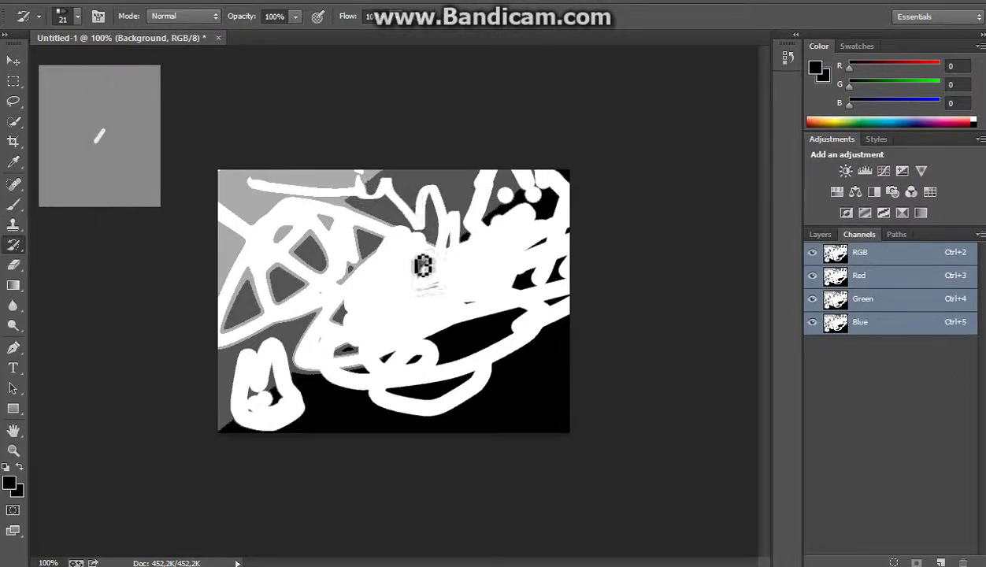
drag(453, 226, 496, 191)
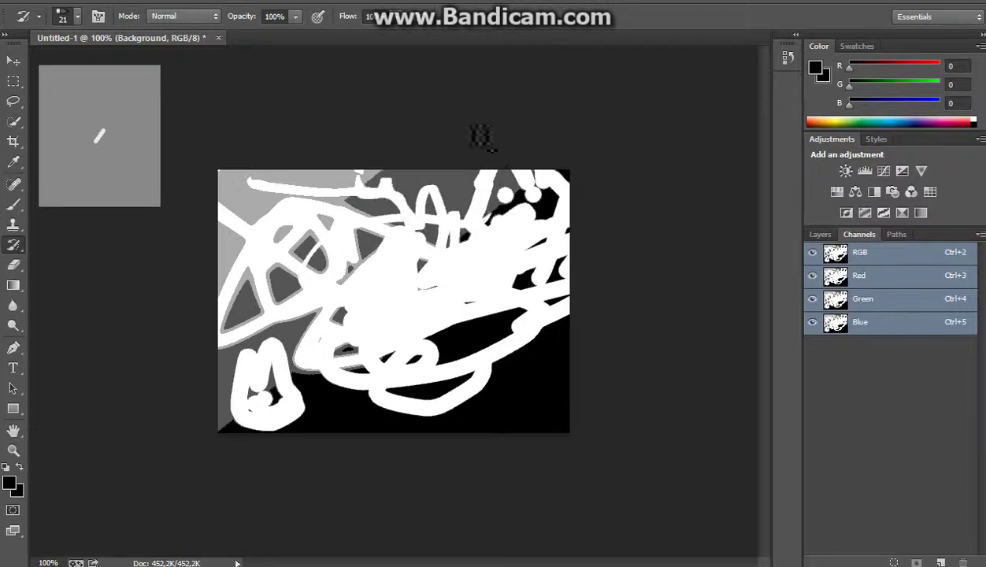
click(16, 84)
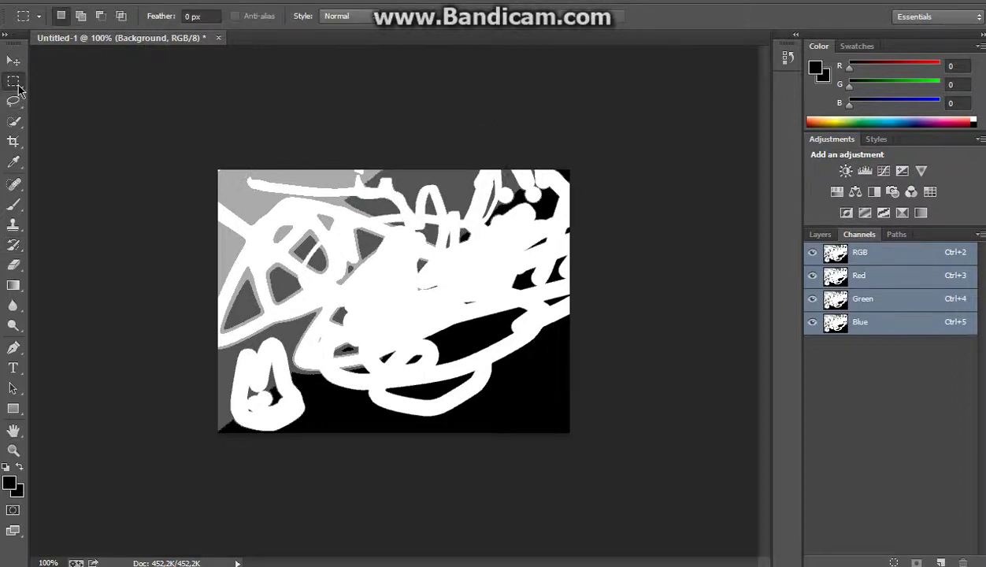
drag(220, 172, 811, 457)
mouse_move(392, 311)
mouse_down()
mouse_move(639, 321)
mouse_move(453, 325)
mouse_up()
right_click(407, 324)
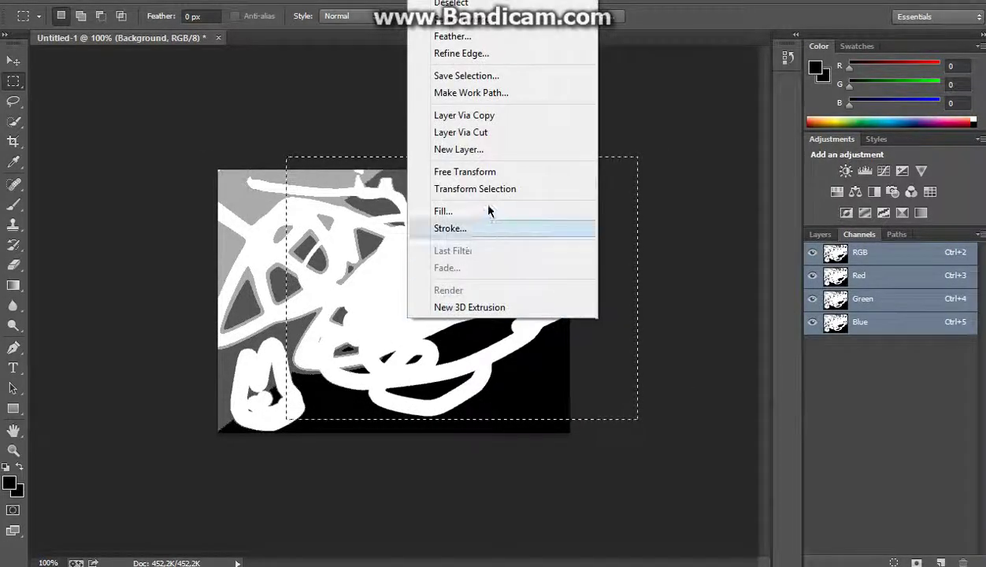
click(379, 247)
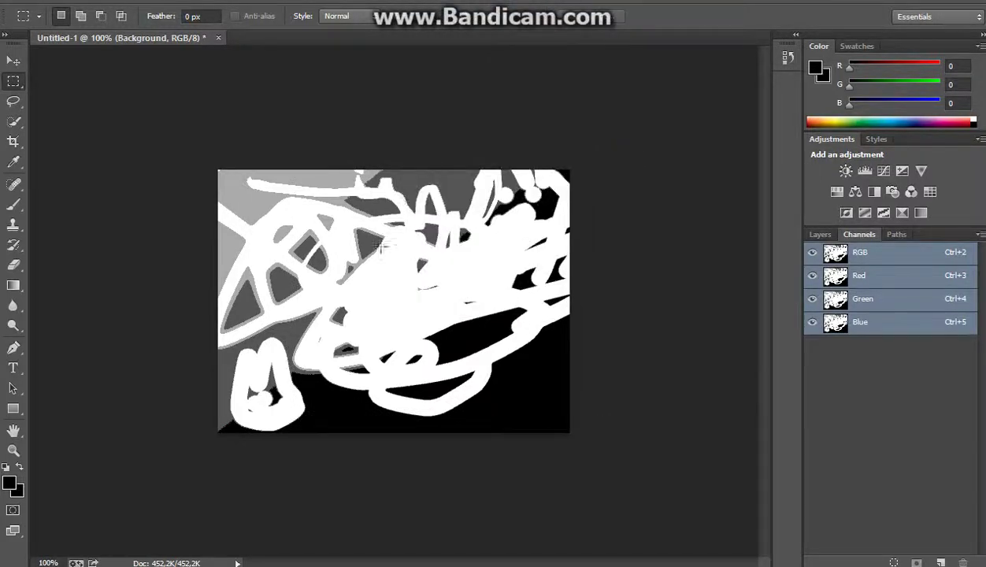
right_click(241, 294)
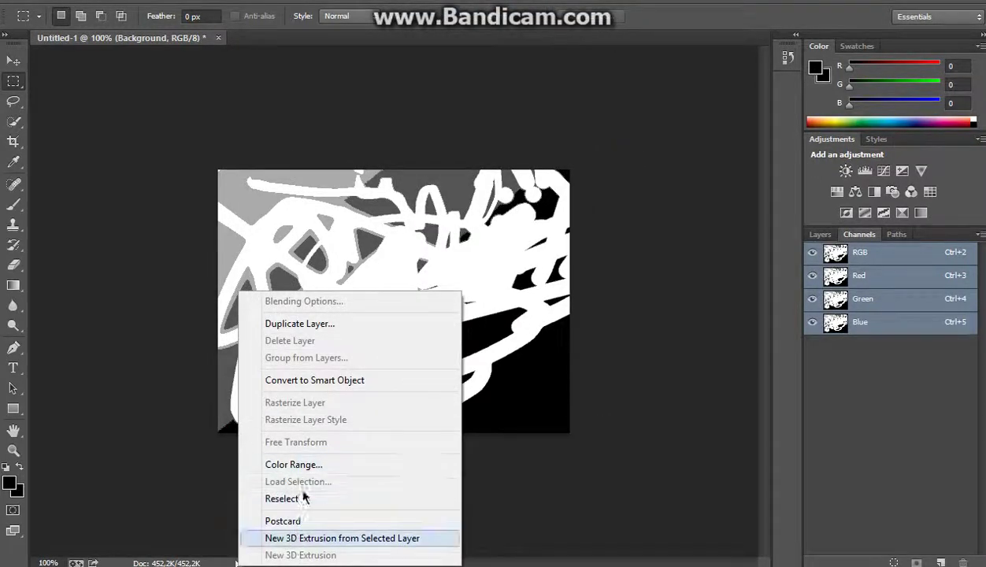
click(363, 180)
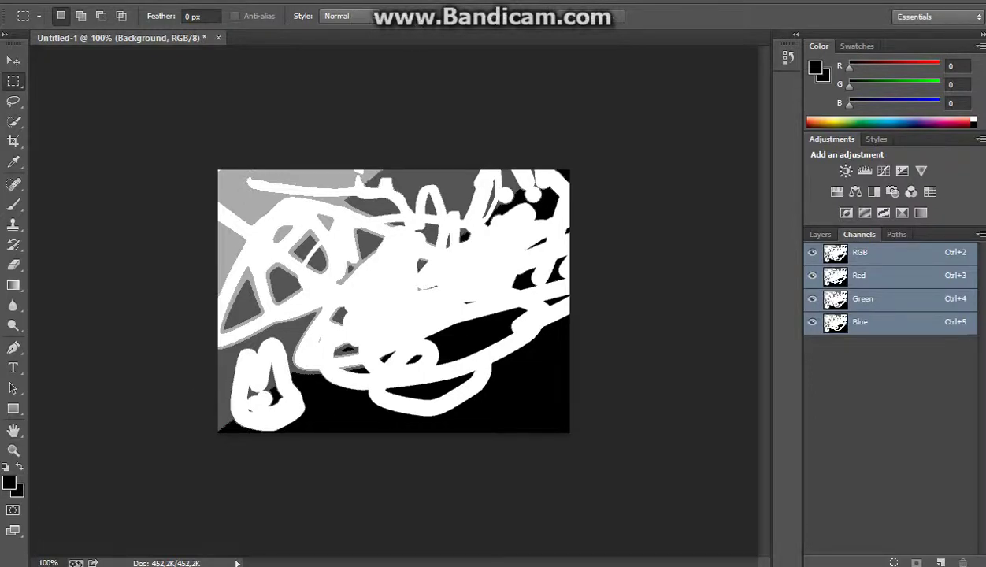
key(super)
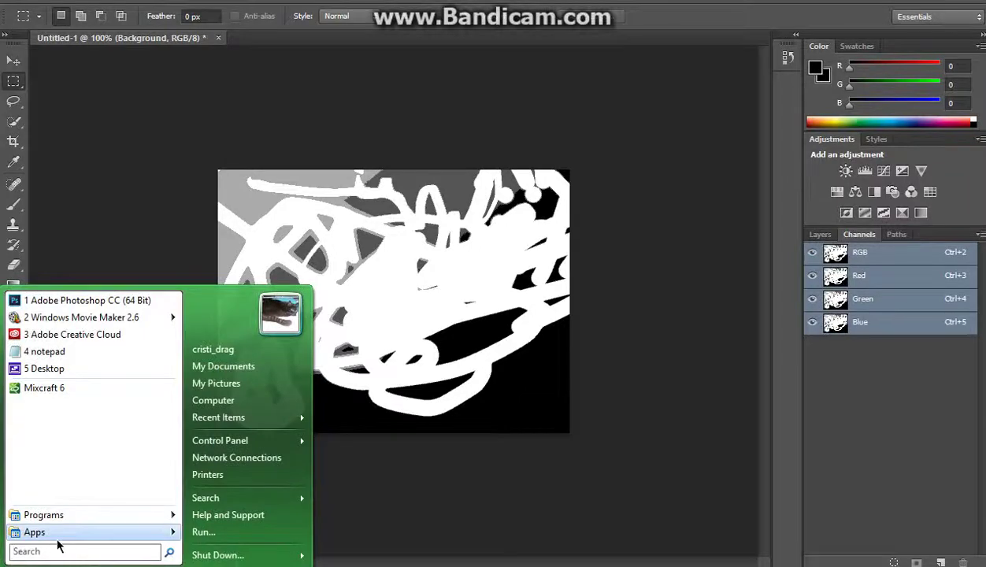
Step: Search 'notepad' from the Windows Start menu and launch an empty Untitled Notepad window
click(57, 551)
text(m)
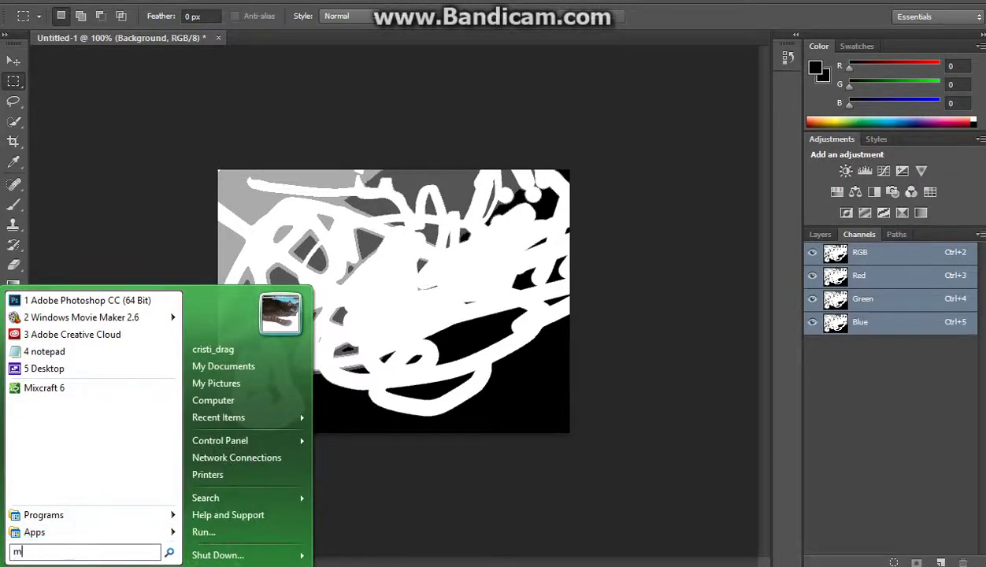
key(BackSpace)
text(not)
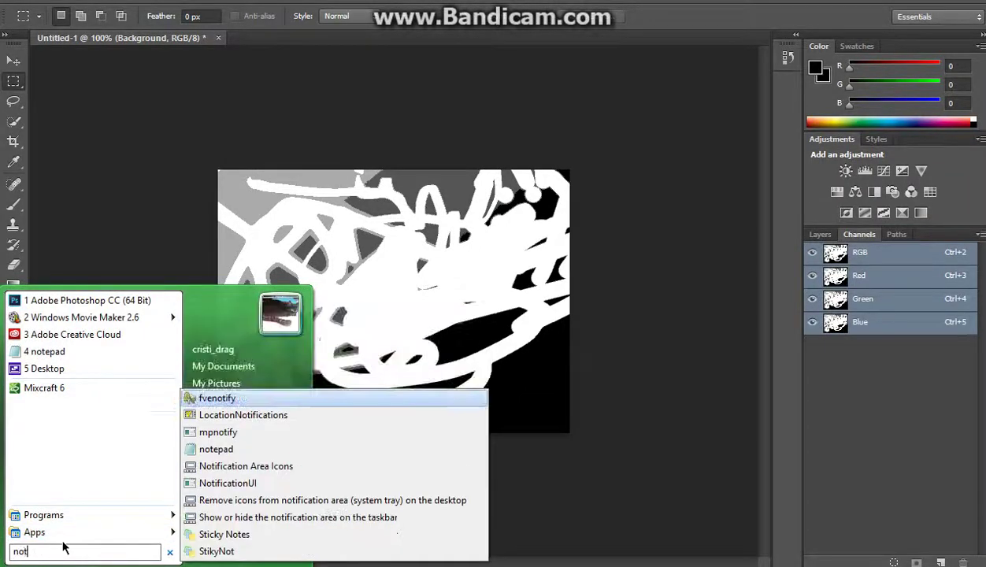
text(epad)
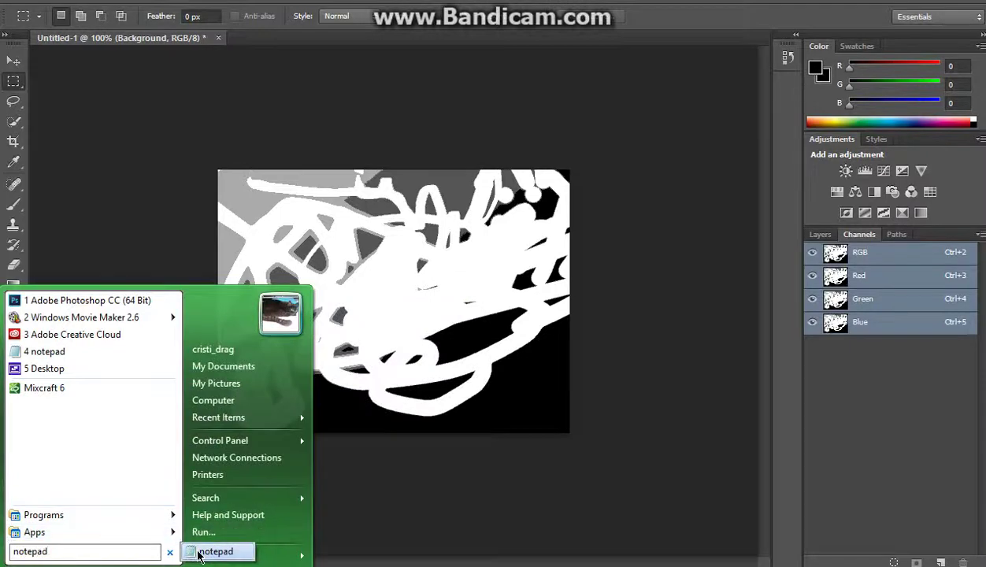
click(214, 552)
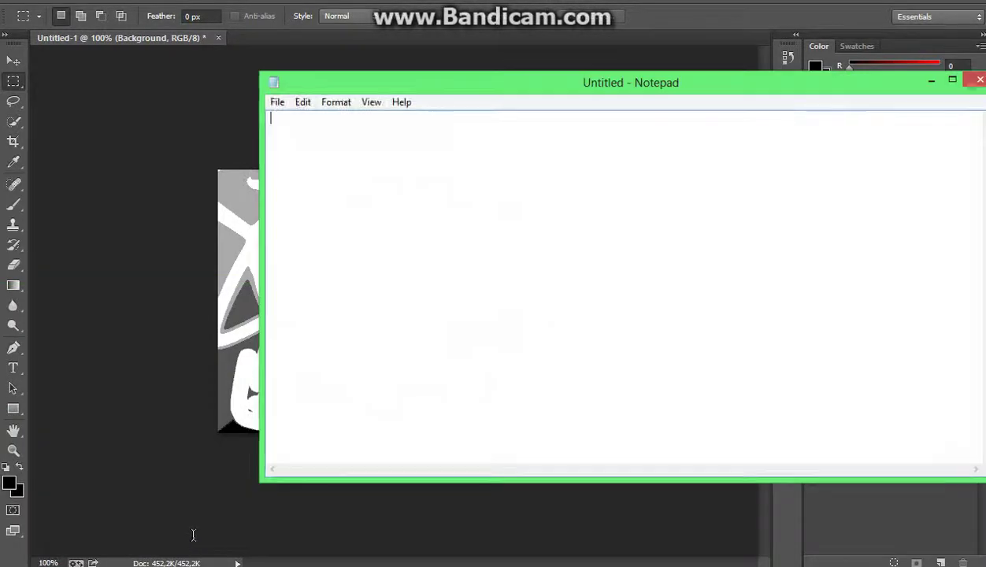
Step: In Notepad, replace an erased first line 'Wtf??????' with 'What is this programm?'
text(Wtf)
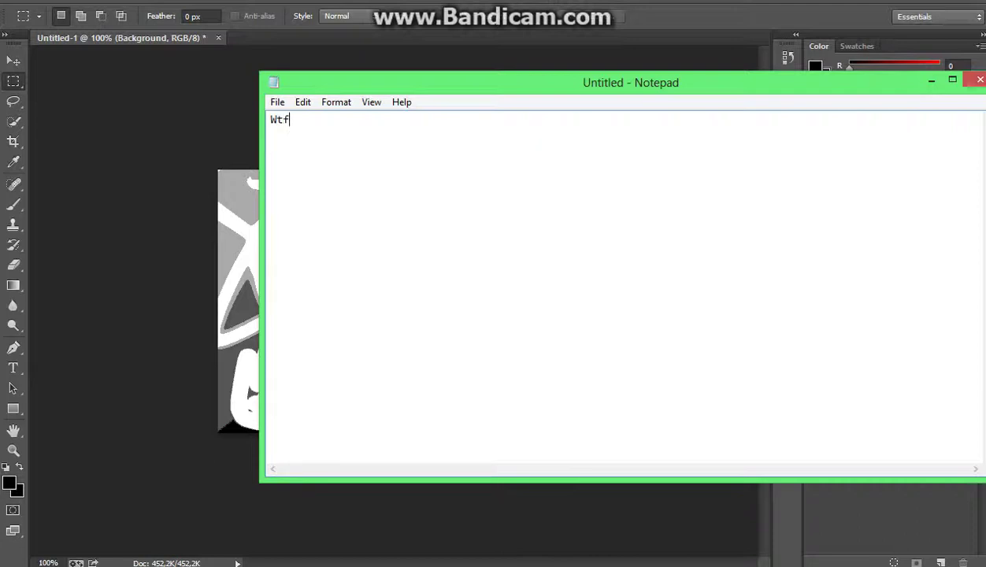
text(?????)
text(?)
key(BackSpace)
key(BackSpace)
key(BackSpace)
key(BackSpace)
key(BackSpace)
key(BackSpace)
text(What is th)
text(is progra)
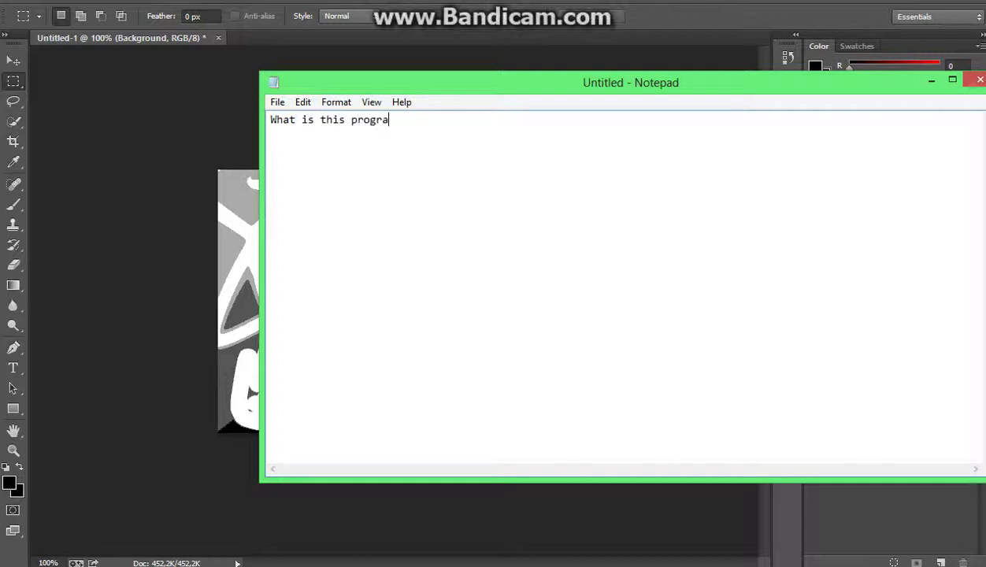
text(mm?)
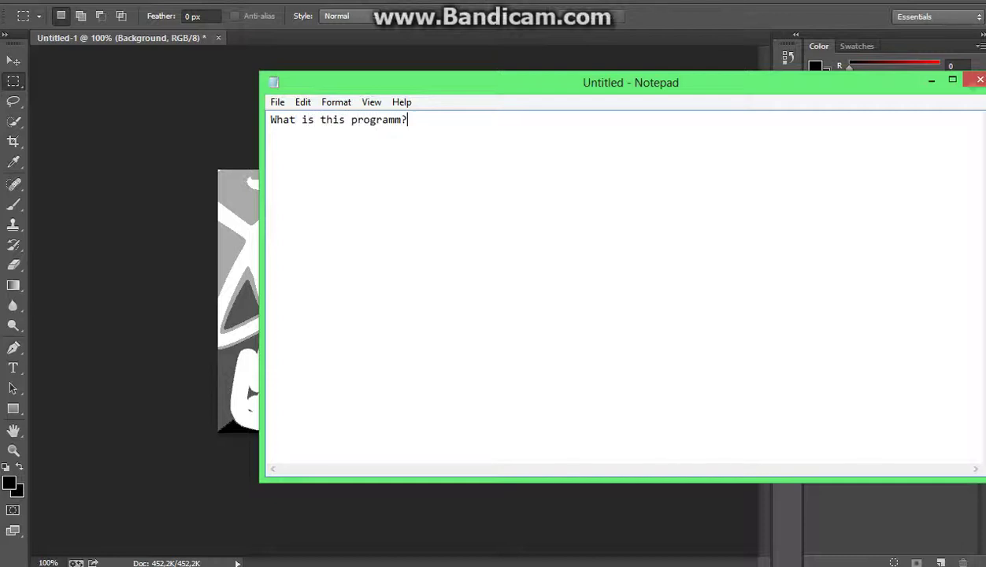